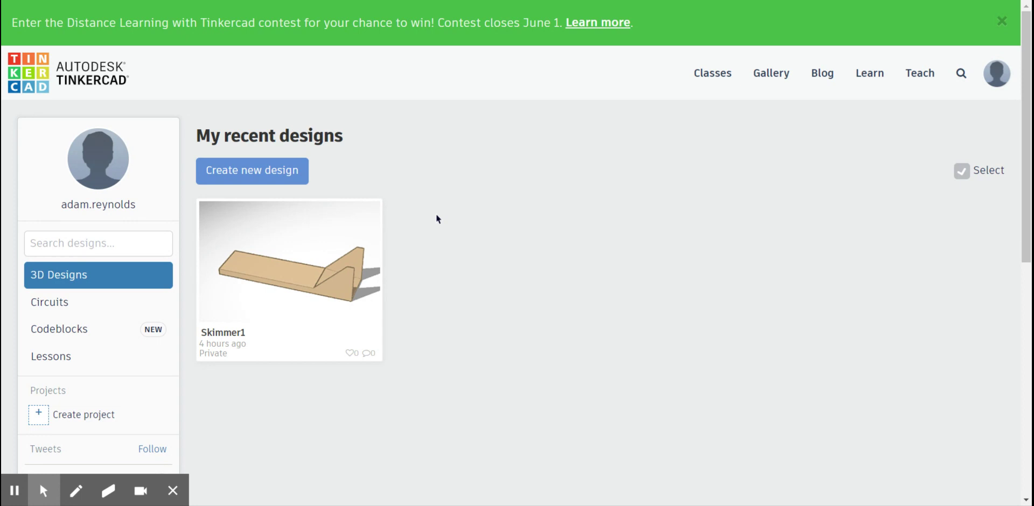
Create a new blank 3D design, which opens as 'Fabulous Snaget-Kasi'
{"action": "mouse_move", "coordinate": [328, 268]}
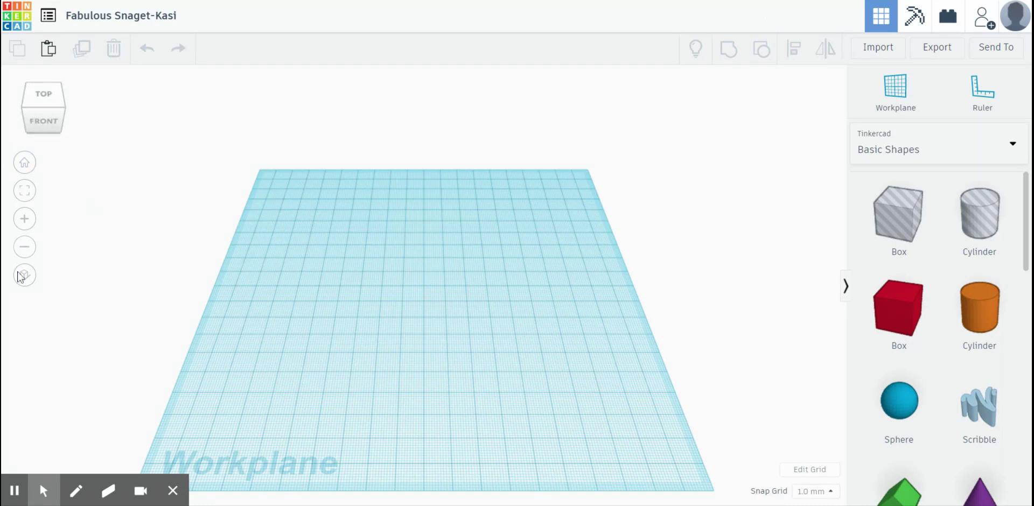
Zoom in and orbit the view cube until the workplane faces you from the front
{"action": "left_click", "coordinate": [24, 219]}
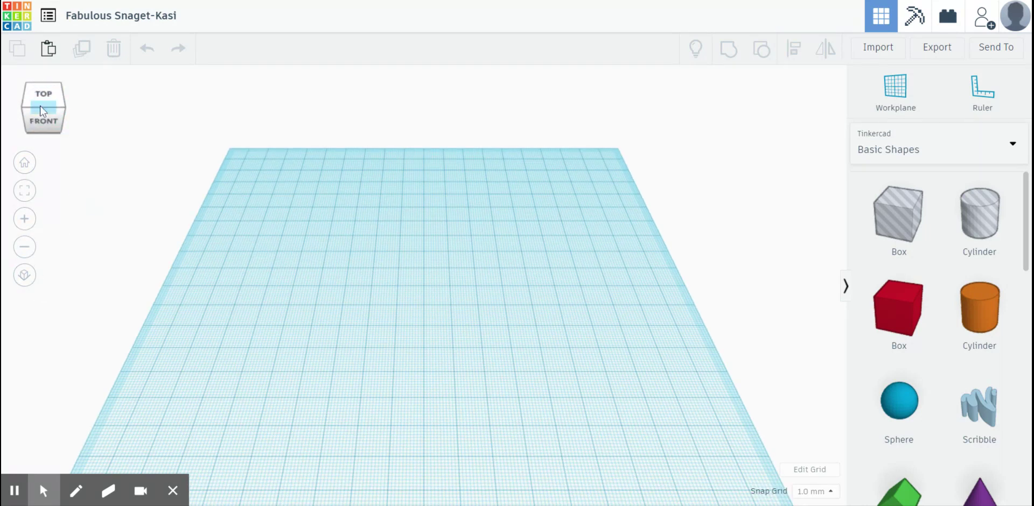
{"action": "mouse_move", "coordinate": [42, 108]}
{"action": "left_mouse_down"}
{"action": "mouse_move", "coordinate": [34, 112]}
{"action": "mouse_move", "coordinate": [84, 113]}
{"action": "mouse_move", "coordinate": [55, 110]}
{"action": "left_mouse_up"}
{"action": "left_click", "coordinate": [314, 287]}
{"action": "right_click_drag", "start_coordinate": [334, 298], "coordinate": [371, 294]}
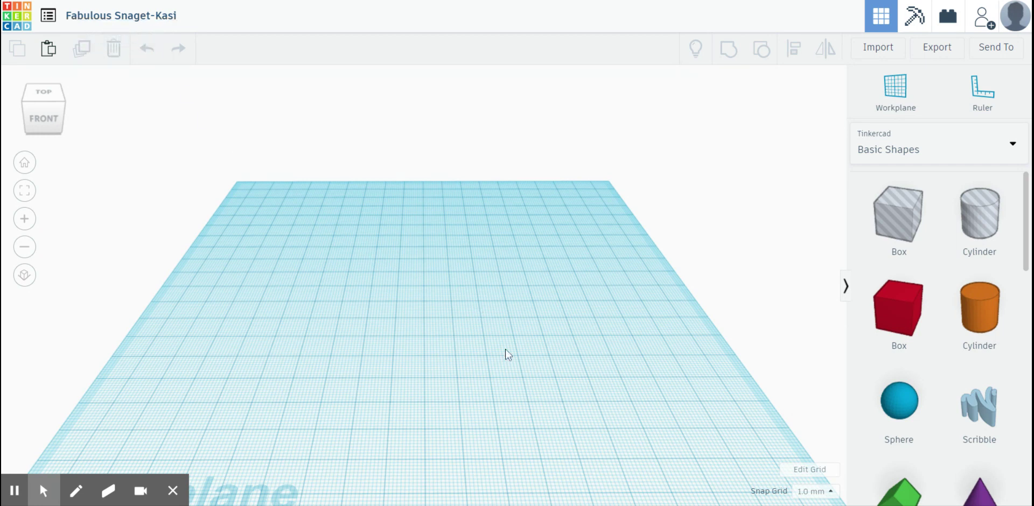
Drop a red 20 × 20 × 20 Box from Basic Shapes onto the workplane
{"action": "left_click", "coordinate": [904, 324]}
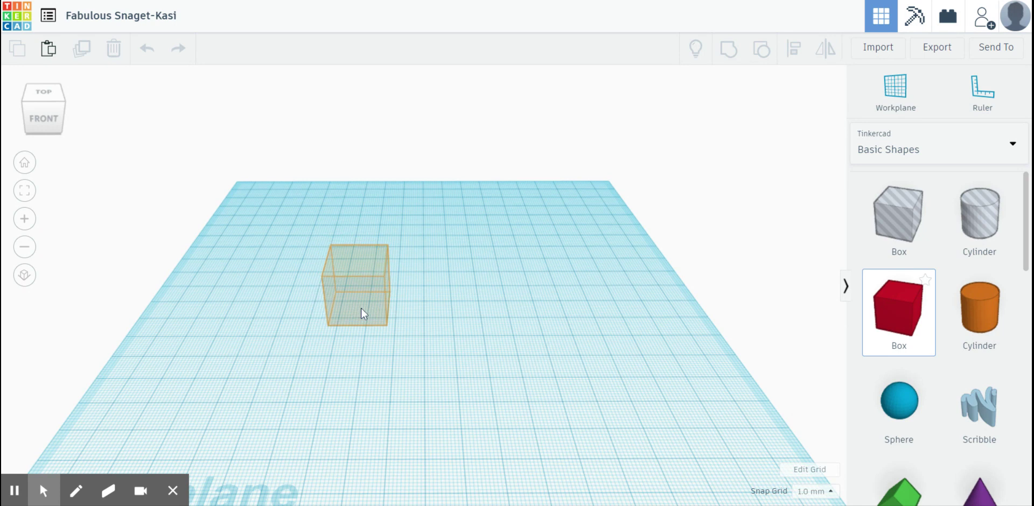
{"action": "left_click", "coordinate": [361, 310]}
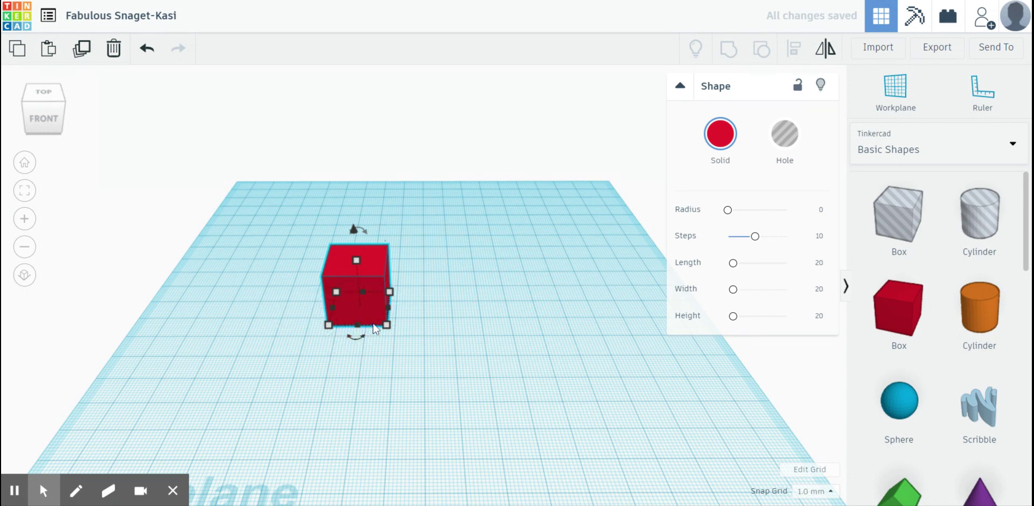
{"action": "mouse_move", "coordinate": [389, 316]}
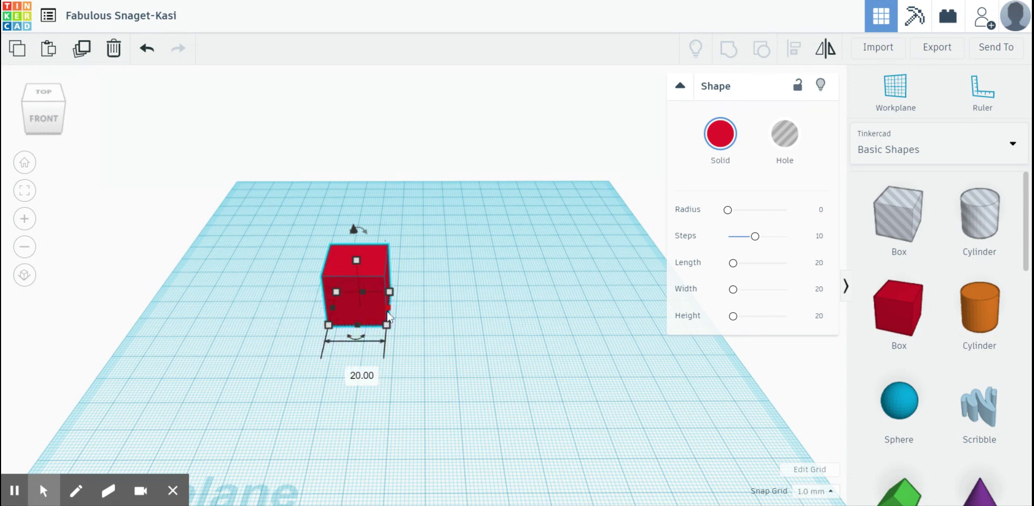
{"action": "left_click", "coordinate": [390, 312]}
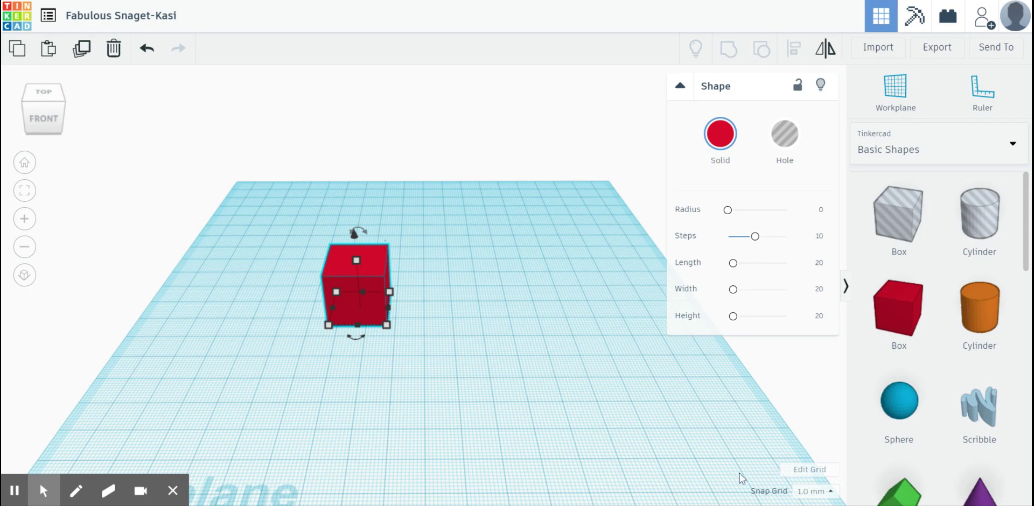
Change the grid units from Millimeters to Inches, giving 1/8 in snapping
{"action": "left_click", "coordinate": [810, 470]}
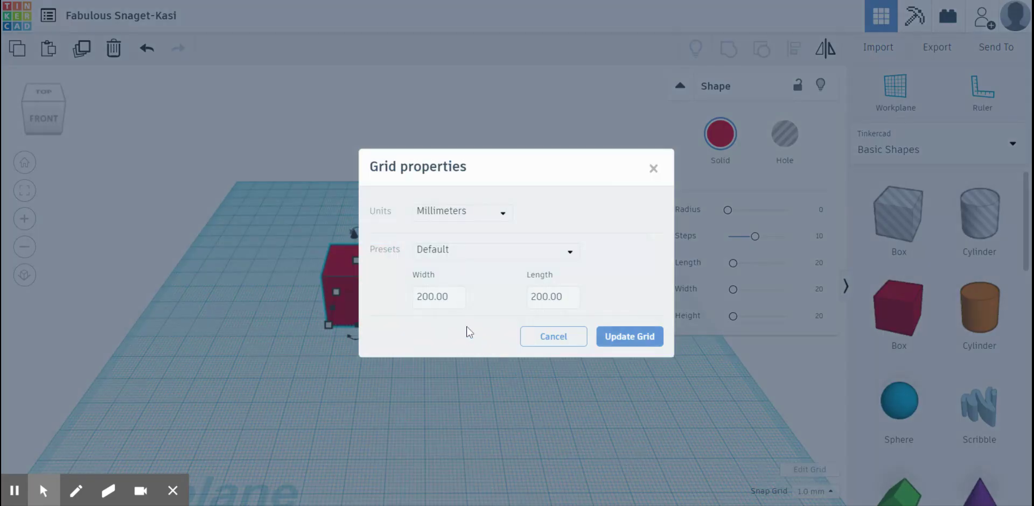
{"action": "left_click", "coordinate": [385, 220]}
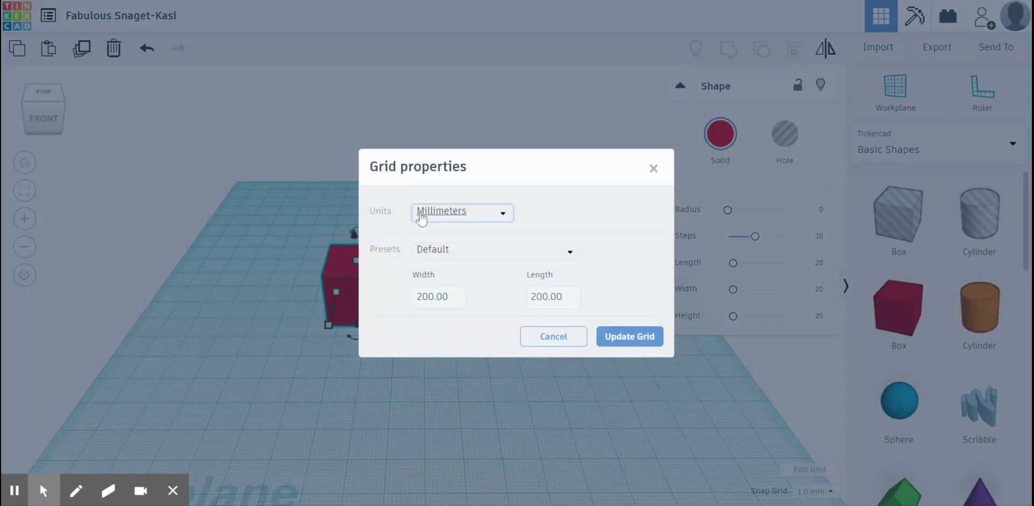
{"action": "left_click", "coordinate": [504, 218]}
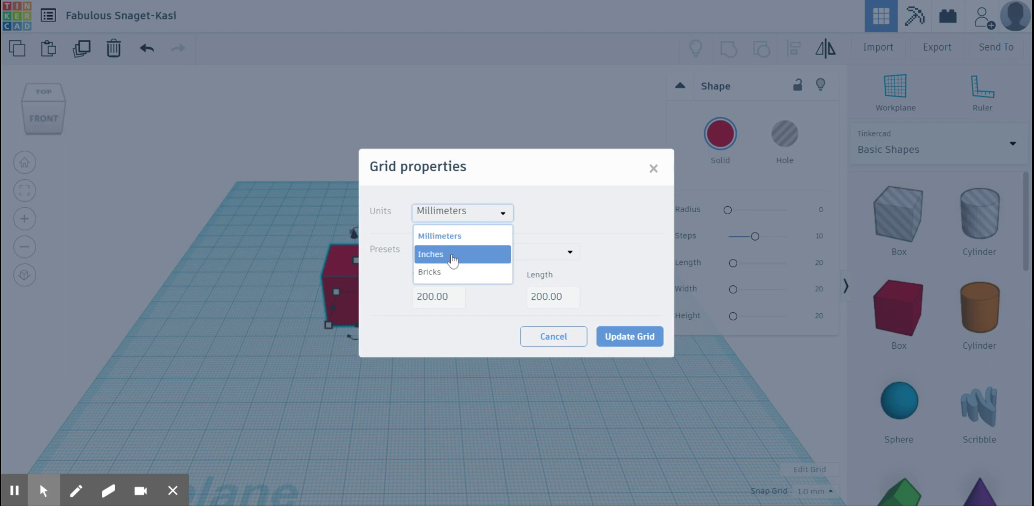
{"action": "left_click", "coordinate": [453, 259]}
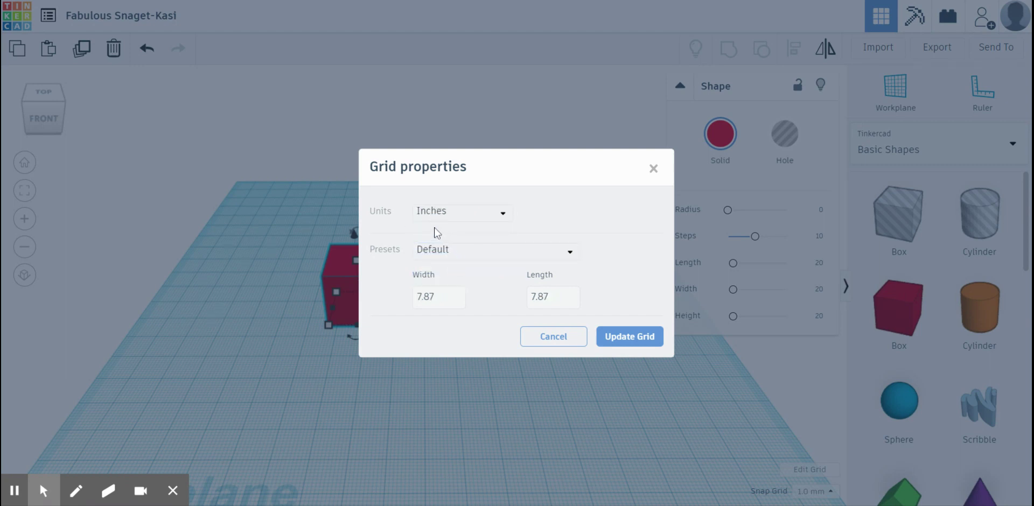
{"action": "left_click", "coordinate": [629, 340]}
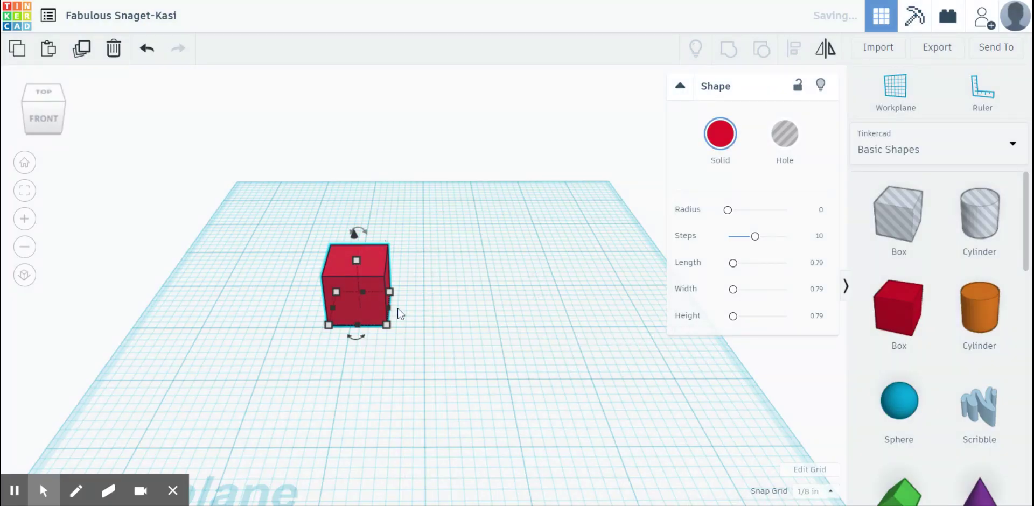
Set the box's length to 3 in and its front-to-back width to 8 in
{"action": "mouse_move", "coordinate": [393, 313]}
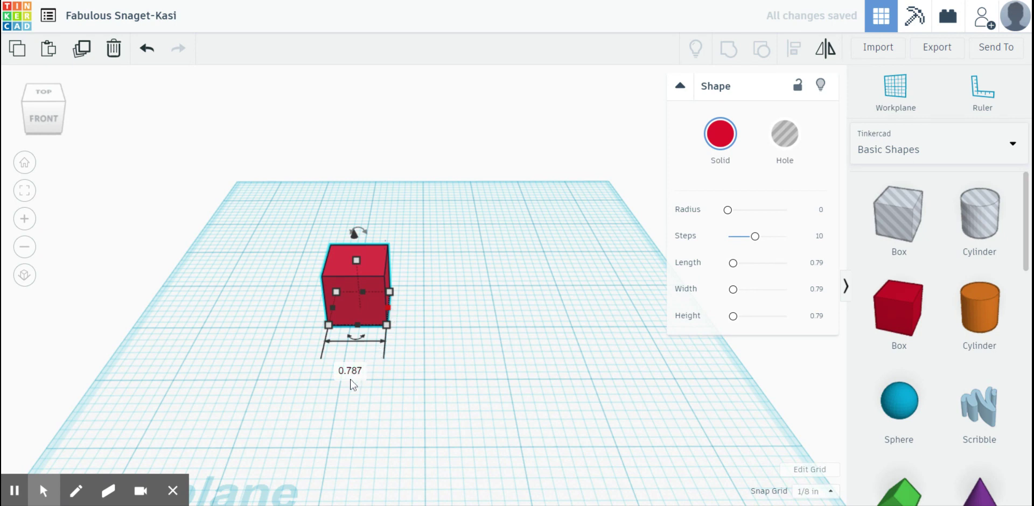
{"action": "left_click", "coordinate": [352, 370]}
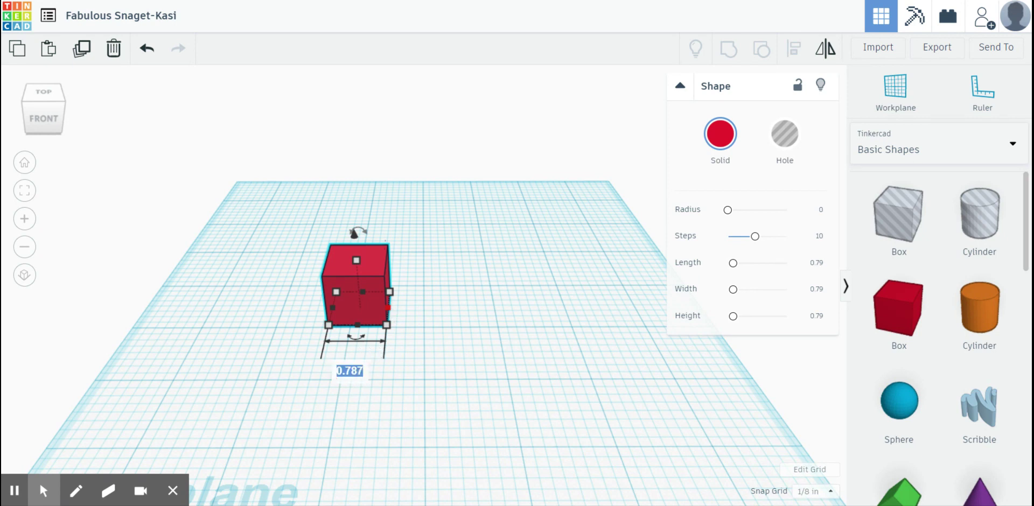
{"action": "type", "text": "3"}
{"action": "key", "text": "Return"}
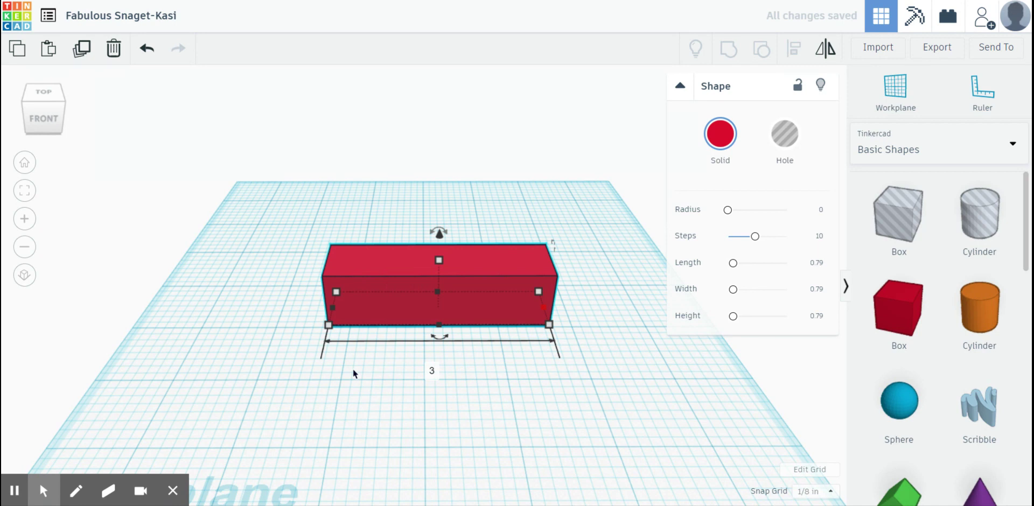
{"action": "mouse_move", "coordinate": [443, 328]}
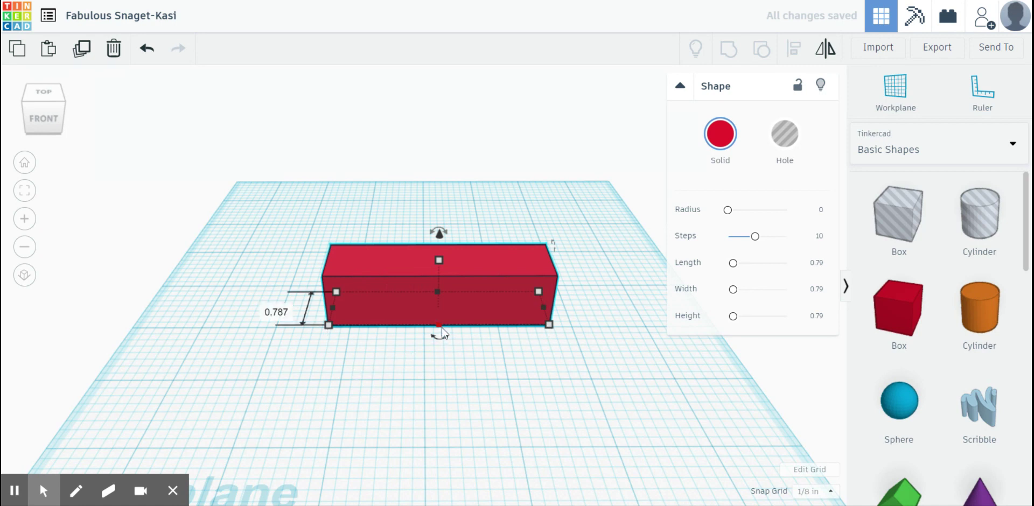
{"action": "left_click", "coordinate": [439, 329]}
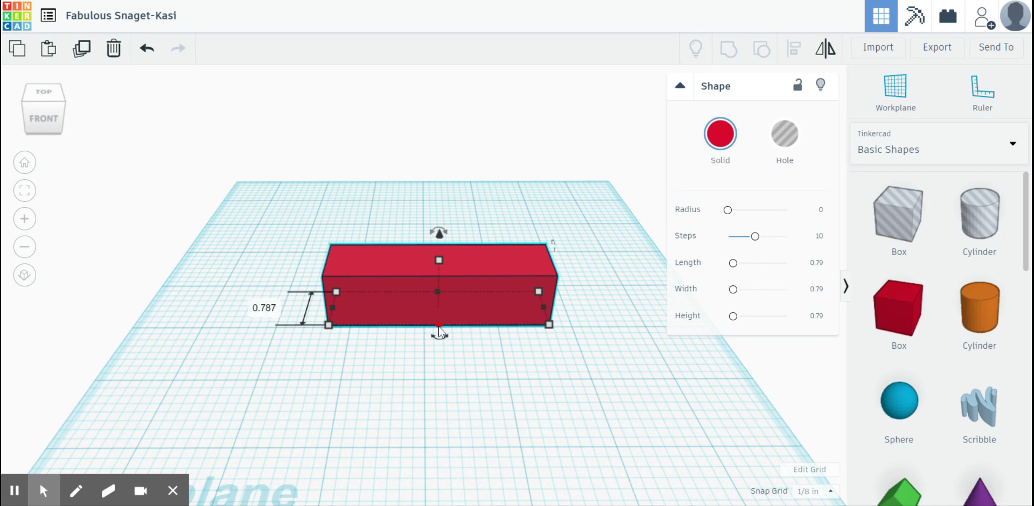
{"action": "left_click", "coordinate": [267, 312]}
{"action": "type", "text": "8"}
{"action": "key", "text": "Return"}
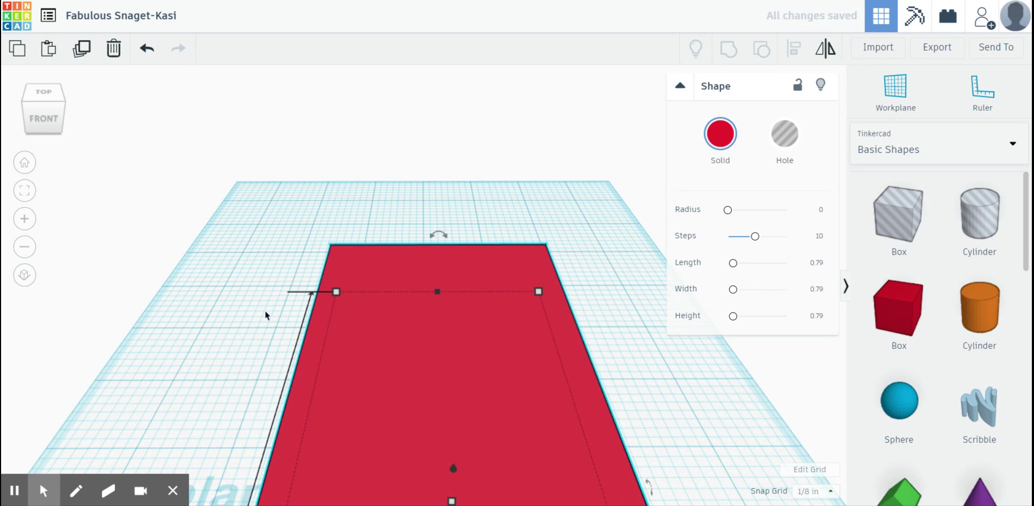
Flatten the box to a height of 0.062 in
{"action": "scroll", "coordinate": [500, 421], "scroll_direction": "down", "scroll_amount": 1}
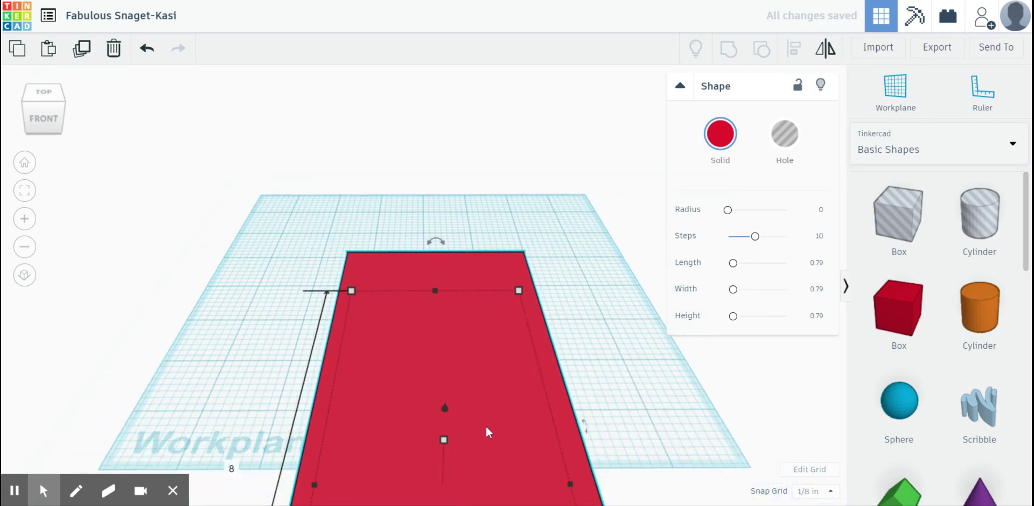
{"action": "scroll", "coordinate": [486, 426], "scroll_direction": "down", "scroll_amount": 5}
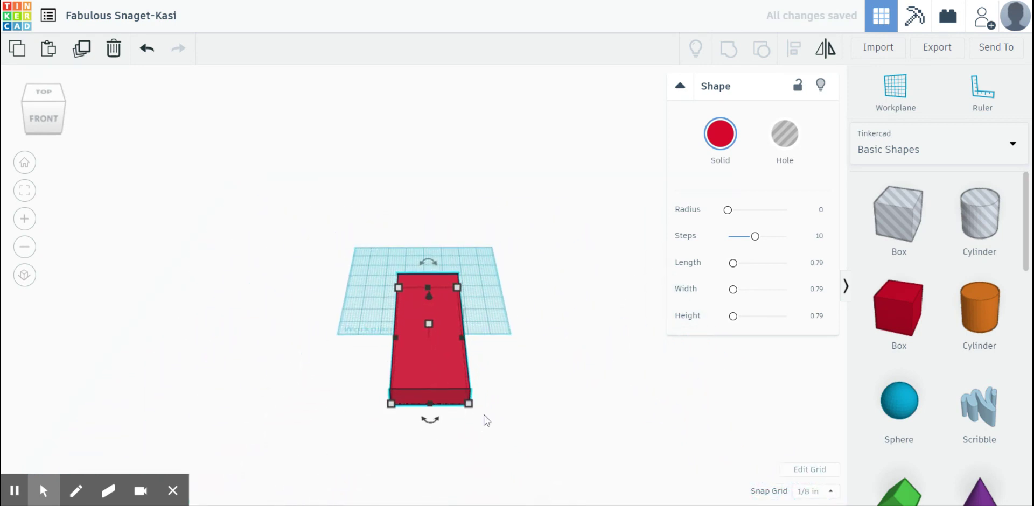
{"action": "right_click_drag", "start_coordinate": [476, 378], "coordinate": [379, 354]}
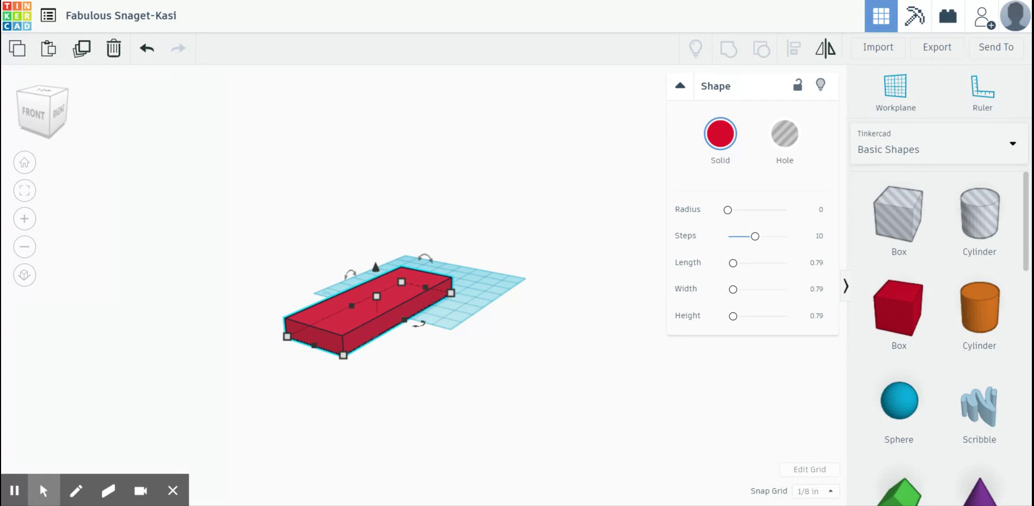
{"action": "mouse_move", "coordinate": [380, 305]}
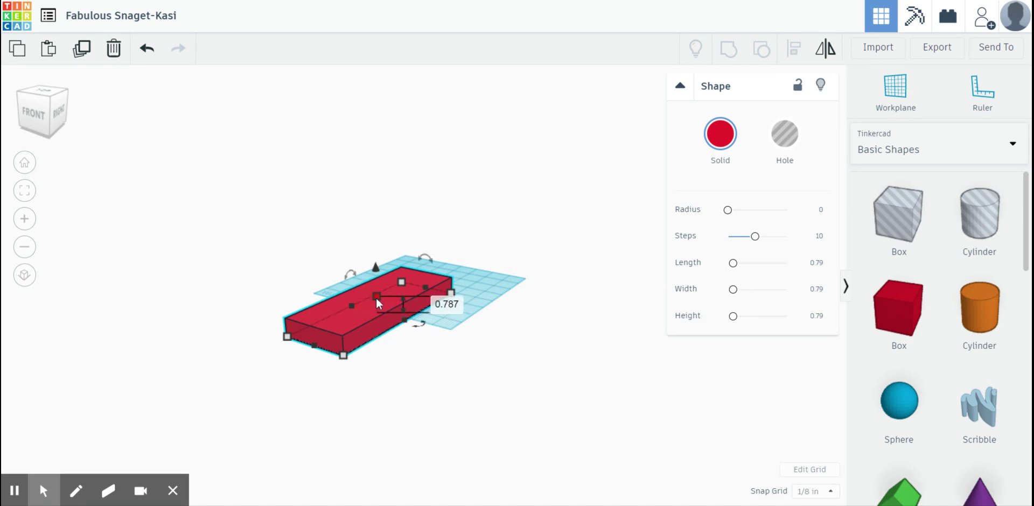
{"action": "left_click", "coordinate": [452, 307]}
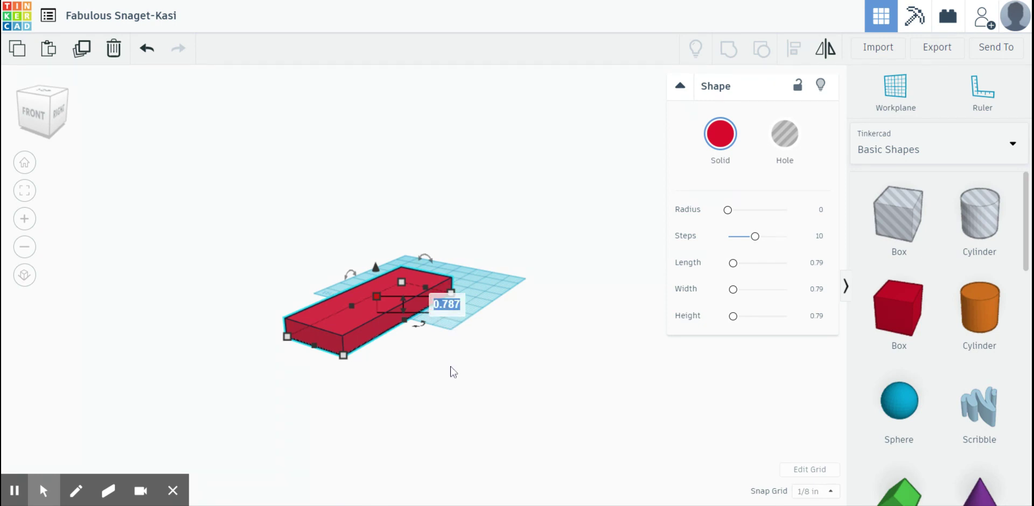
{"action": "type", "text": ".062"}
{"action": "key", "text": "Return"}
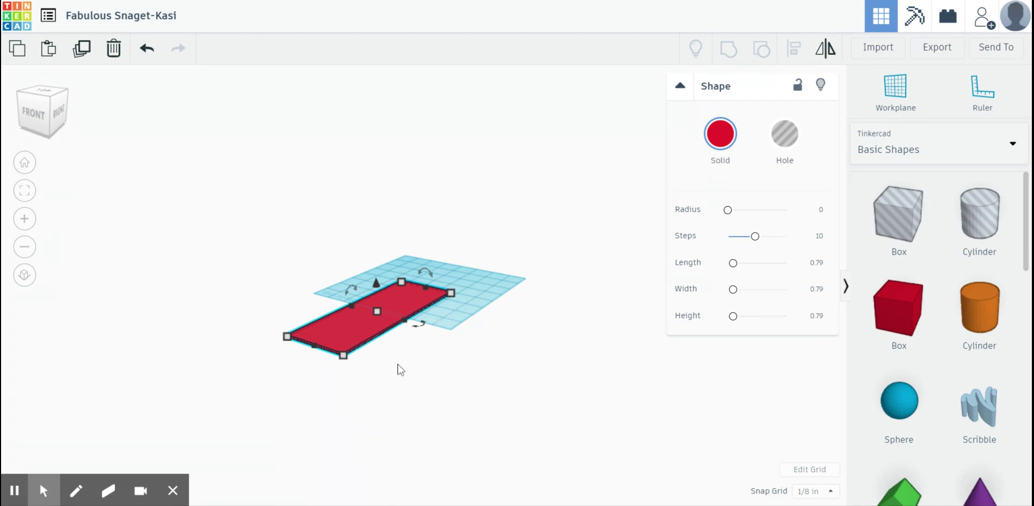
Nudge the plate with the arrow keys onto the workplane centre
{"action": "key", "text": "Up"}
{"action": "key", "text": "Up"}
{"action": "key", "text": "Up"}
{"action": "key", "text": "Up"}
{"action": "key", "text": "Up"}
{"action": "key", "text": "Up"}
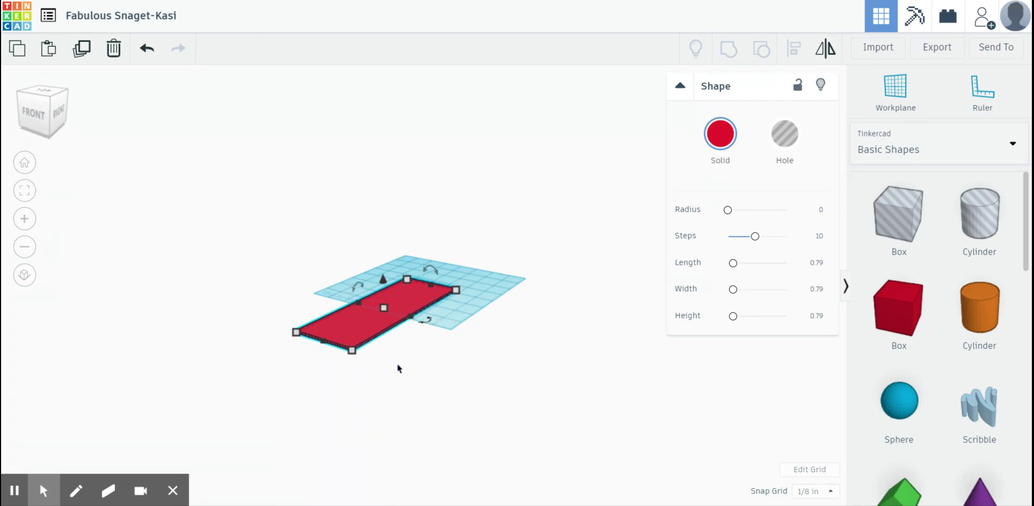
{"action": "key", "text": "Up"}
{"action": "key", "text": "Up"}
{"action": "key", "text": "Up"}
{"action": "key", "text": "Up"}
{"action": "key", "text": "Up"}
{"action": "key", "text": "Up"}
{"action": "key", "text": "Up"}
{"action": "key", "text": "Up"}
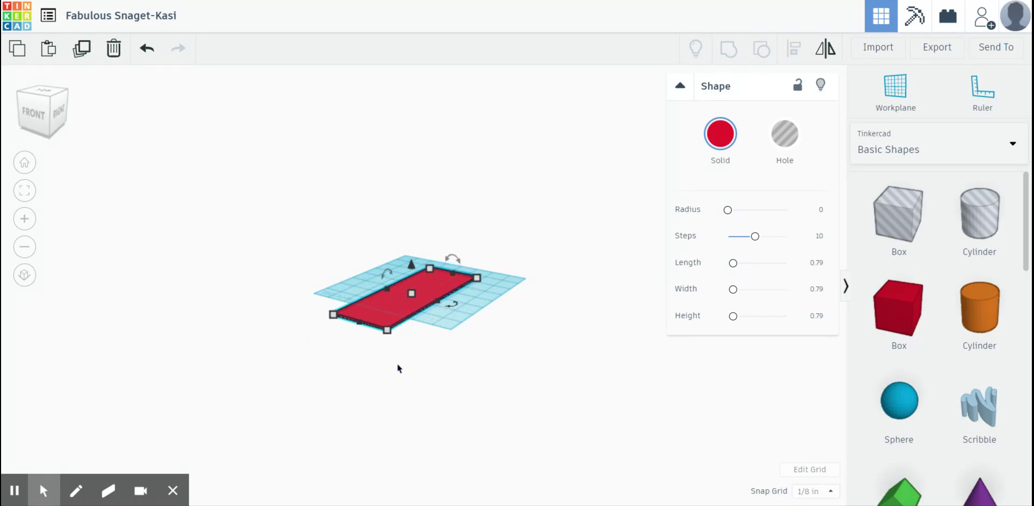
{"action": "key", "text": "Up"}
{"action": "key", "text": "Up"}
{"action": "key", "text": "Up"}
{"action": "key", "text": "Up"}
{"action": "key", "text": "Up"}
{"action": "key", "text": "Up"}
{"action": "key", "text": "Up"}
{"action": "key", "text": "Up"}
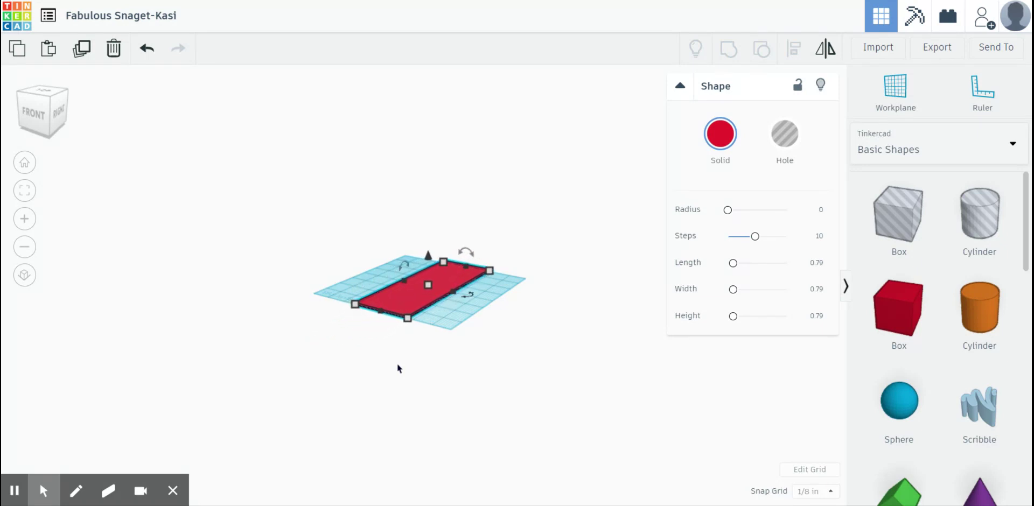
{"action": "key", "text": "Left"}
{"action": "key", "text": "Left"}
{"action": "key", "text": "Left"}
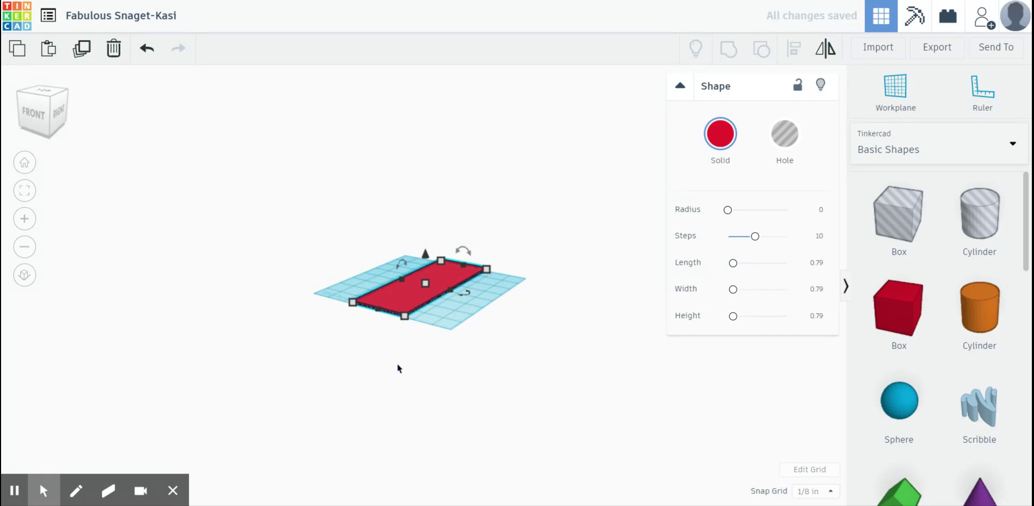
{"action": "scroll", "coordinate": [420, 291], "scroll_direction": "up", "scroll_amount": 5}
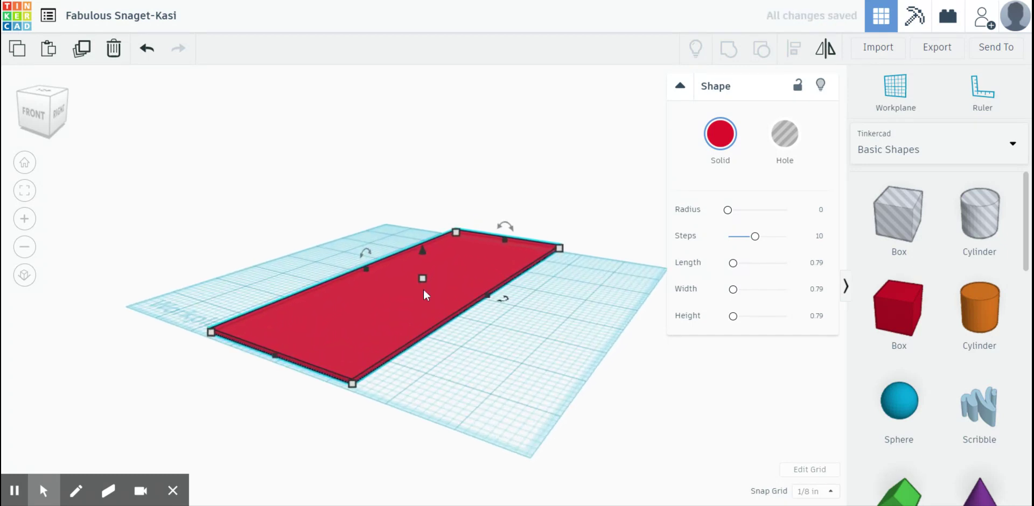
Raise the plate off the workplane so it floats above its shadow
{"action": "left_click", "coordinate": [422, 252]}
{"action": "left_click_drag", "start_coordinate": [424, 253], "coordinate": [420, 216]}
{"action": "left_click", "coordinate": [302, 187]}
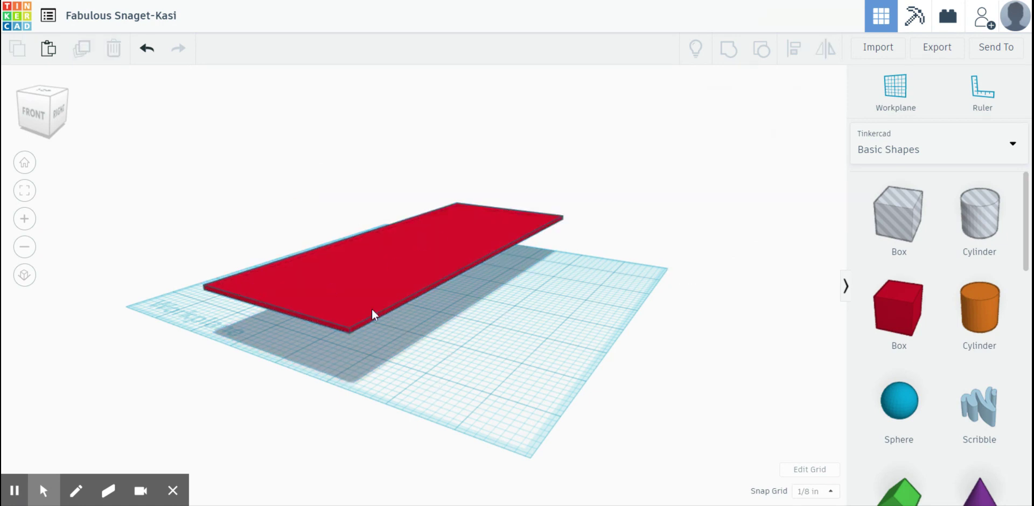
{"action": "left_click", "coordinate": [438, 243]}
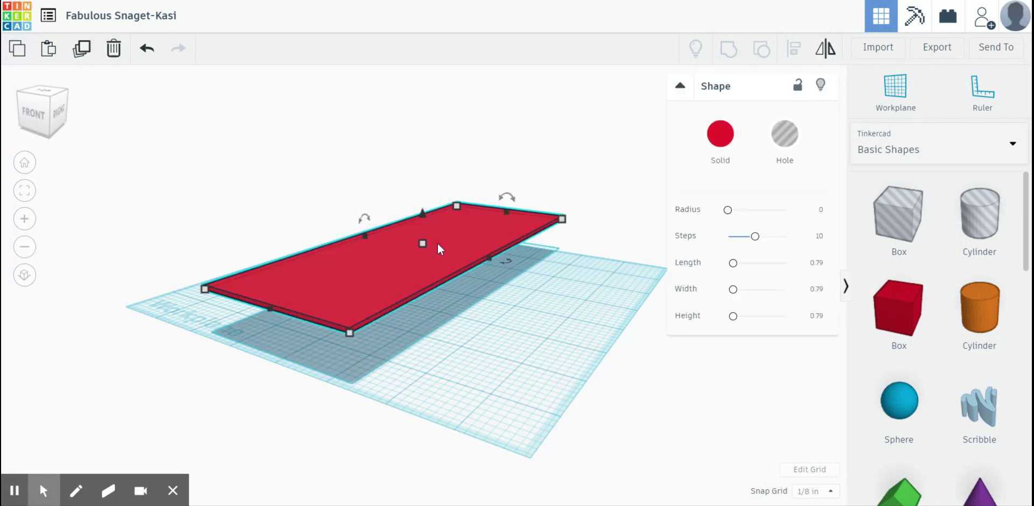
Recolour the plate from red to the tan preset
{"action": "left_click", "coordinate": [720, 135]}
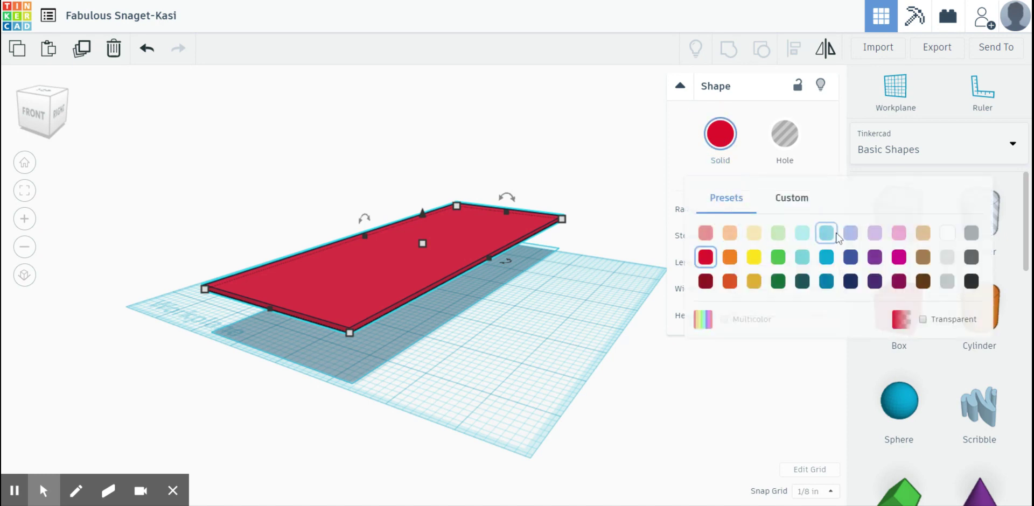
{"action": "left_click", "coordinate": [923, 235]}
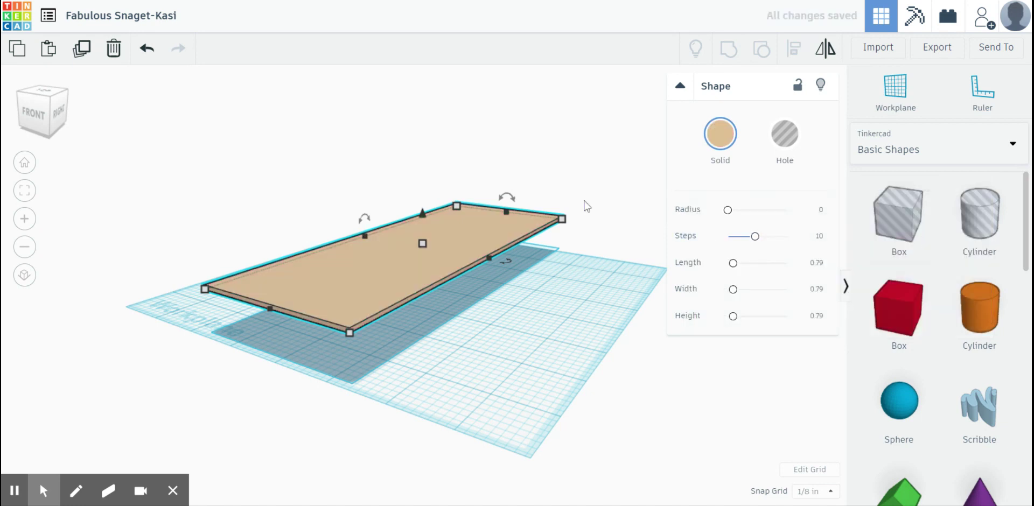
{"action": "left_click", "coordinate": [435, 157]}
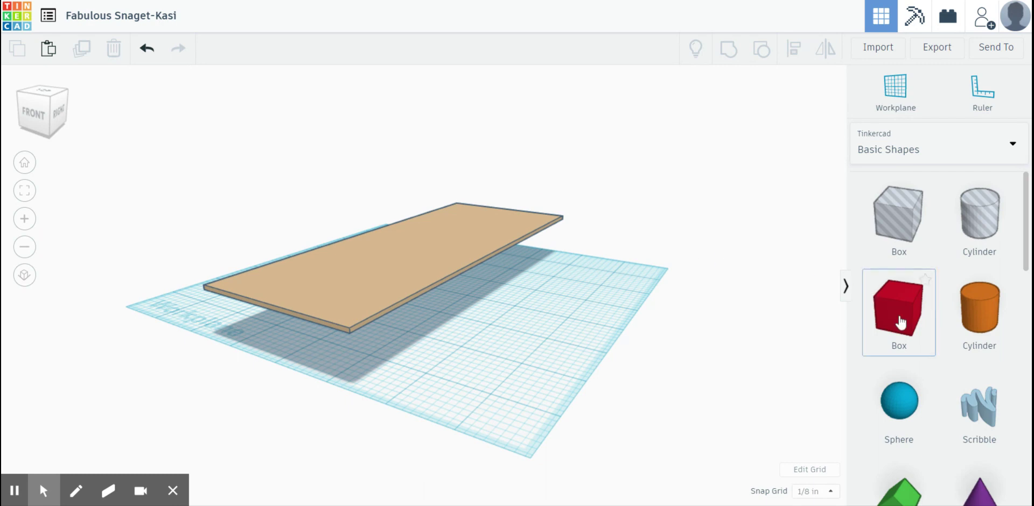
Place a new Box and size it ½ in wide and 11 in long
{"action": "left_click_drag", "start_coordinate": [900, 320], "coordinate": [561, 328]}
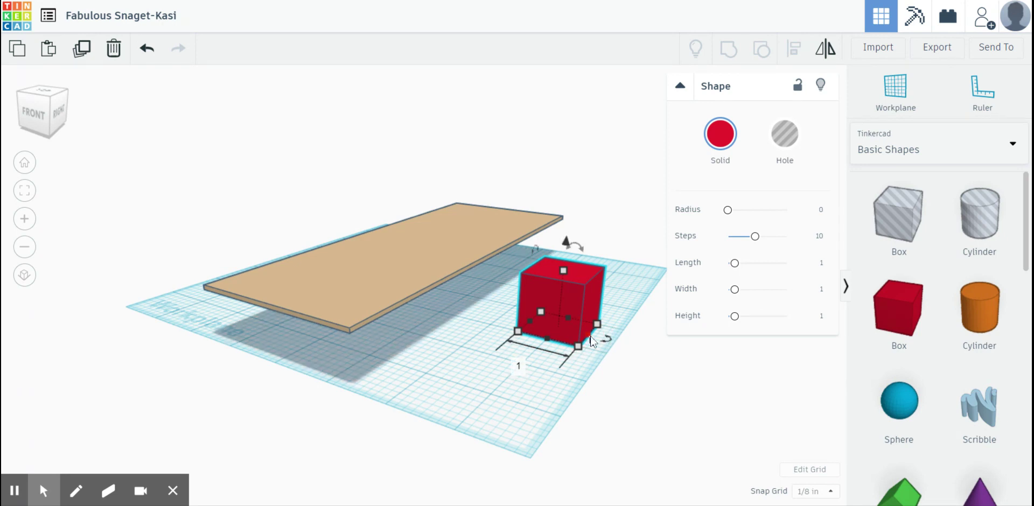
{"action": "left_click", "coordinate": [519, 367]}
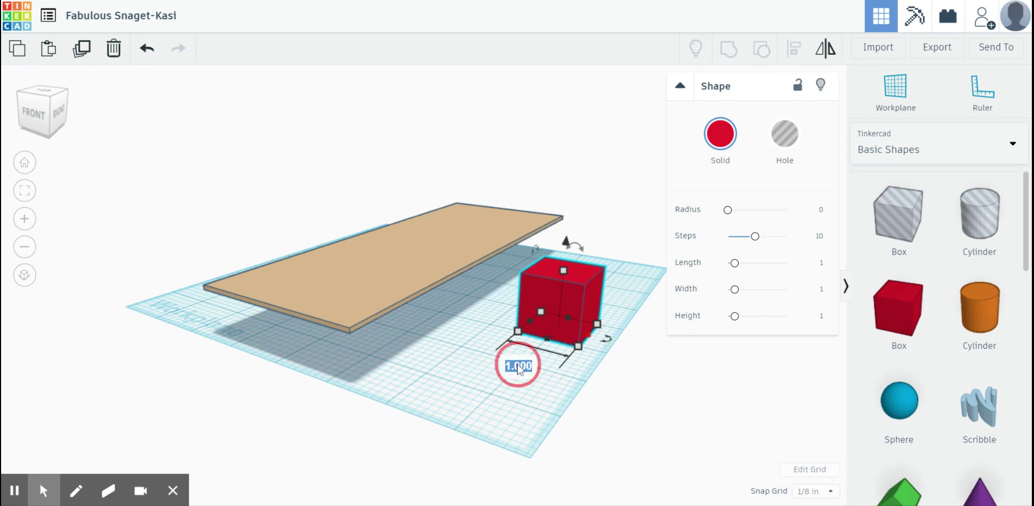
{"action": "key", "text": "BackSpace"}
{"action": "key", "text": "Return"}
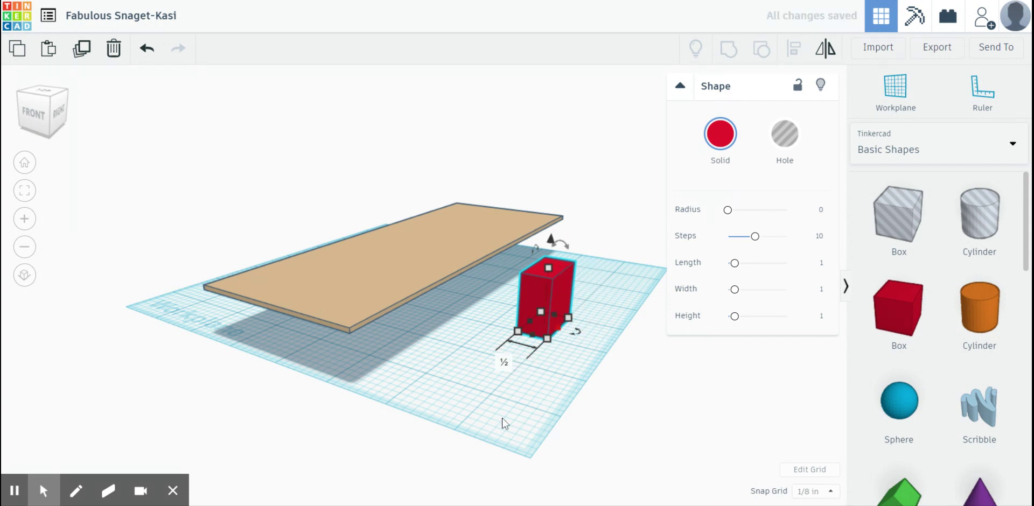
{"action": "left_click", "coordinate": [533, 339]}
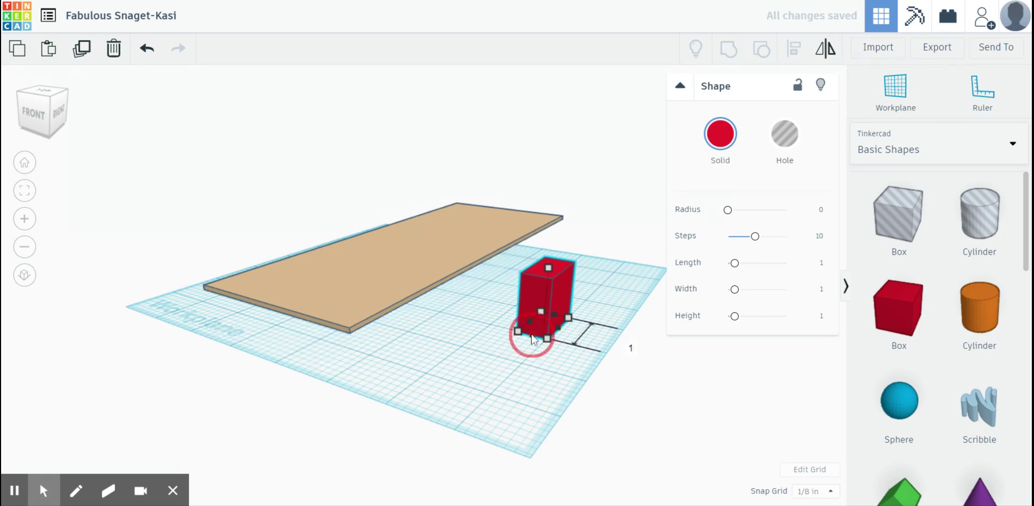
{"action": "left_click", "coordinate": [629, 345]}
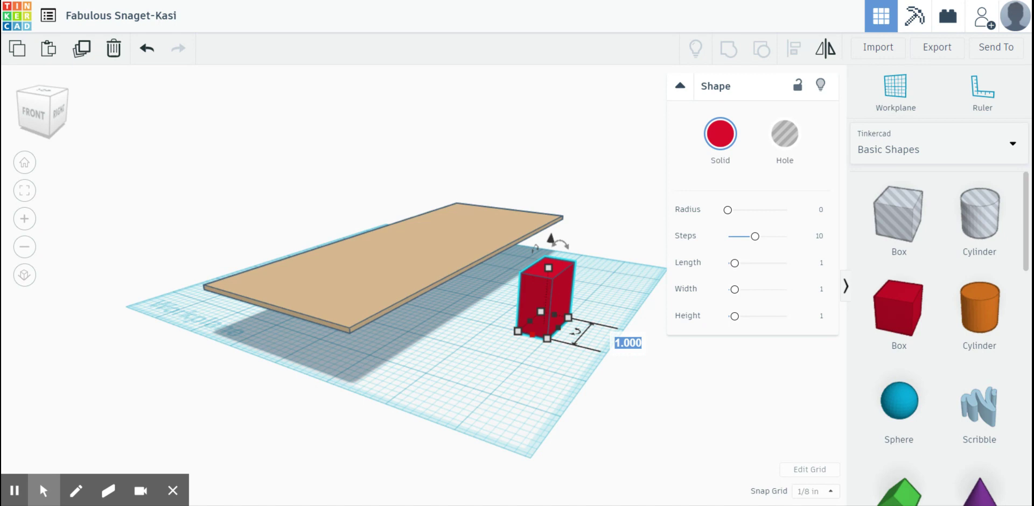
{"action": "type", "text": "11"}
{"action": "key", "text": "Return"}
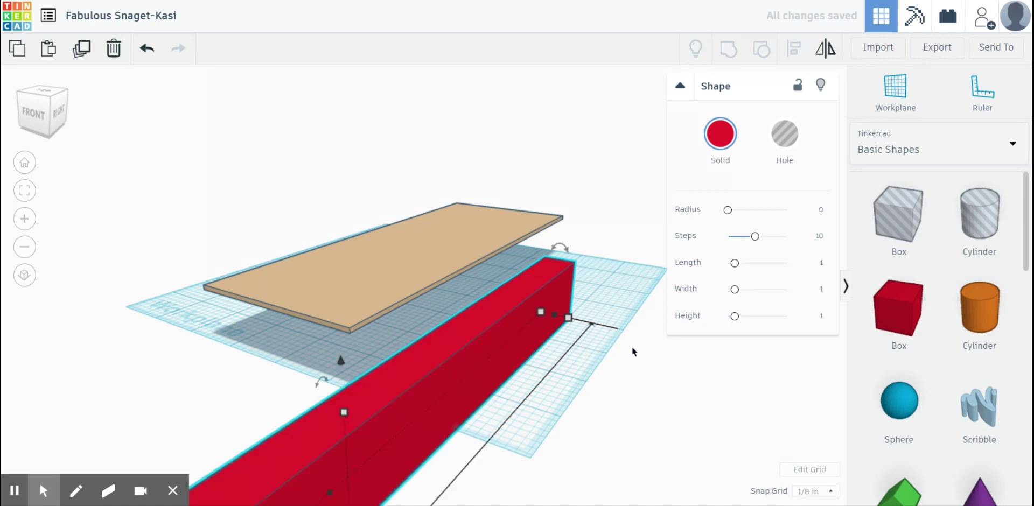
Flatten the strip to .062 in tall and nudge it along beside the plate
{"action": "scroll", "coordinate": [390, 452], "scroll_direction": "down", "scroll_amount": 5}
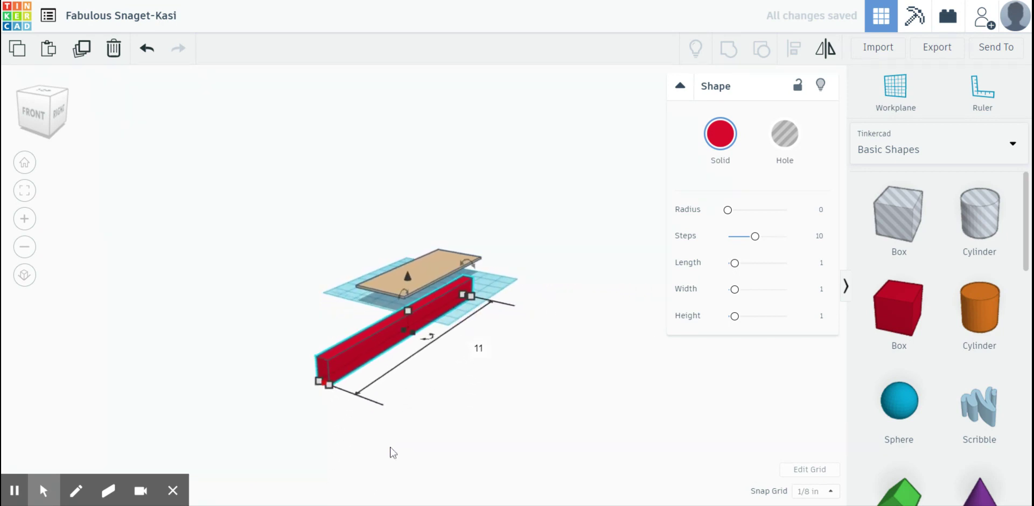
{"action": "scroll", "coordinate": [390, 453], "scroll_direction": "up", "scroll_amount": 1}
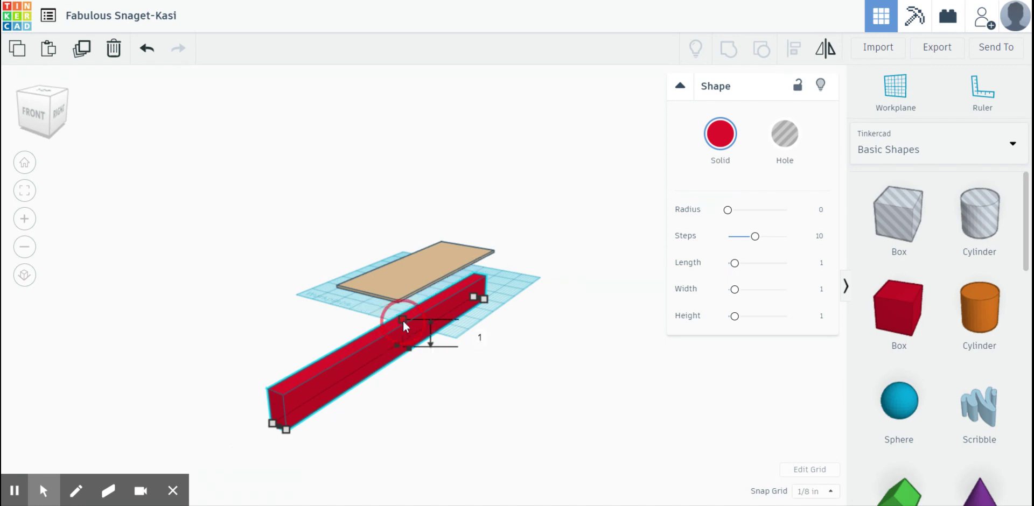
{"action": "left_click", "coordinate": [480, 336]}
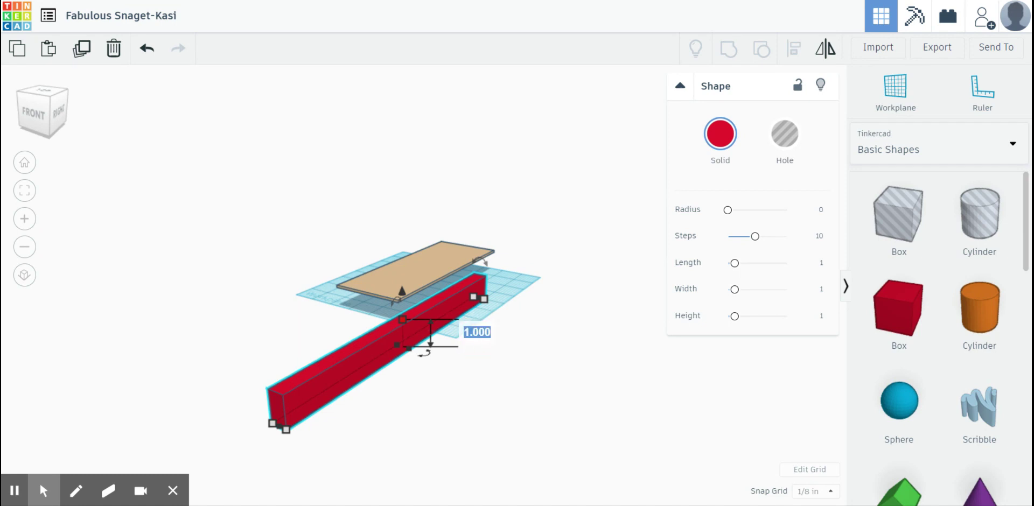
{"action": "type", "text": ".062"}
{"action": "key", "text": "Return"}
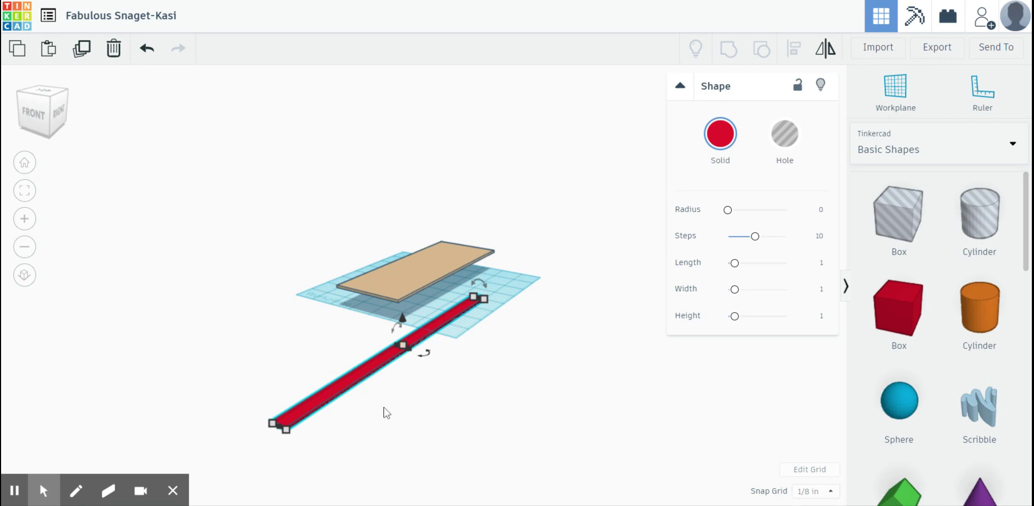
{"action": "key", "text": "Up"}
{"action": "key", "text": "Up"}
{"action": "key", "text": "Up"}
{"action": "key", "text": "Up"}
{"action": "key", "text": "Up"}
{"action": "key", "text": "Up"}
{"action": "key", "text": "Up"}
{"action": "key", "text": "Up"}
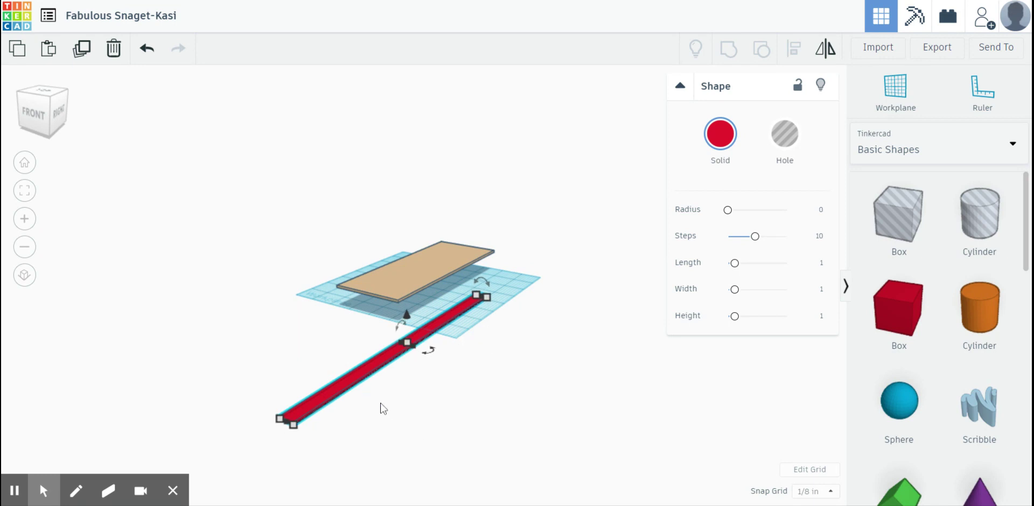
{"action": "key", "text": "Up"}
{"action": "key", "text": "Up"}
{"action": "key", "text": "Up"}
{"action": "key", "text": "Up"}
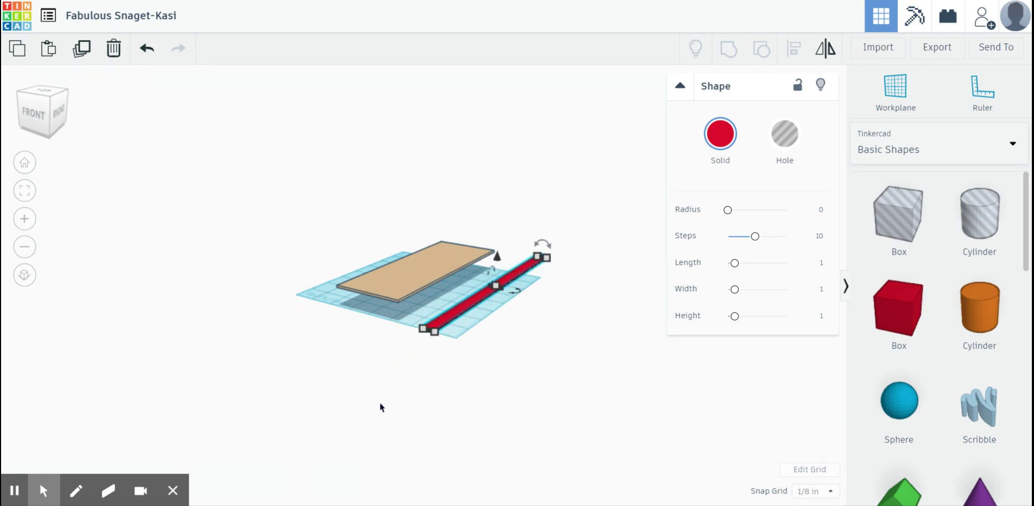
{"action": "scroll", "coordinate": [487, 336], "scroll_direction": "up", "scroll_amount": 3}
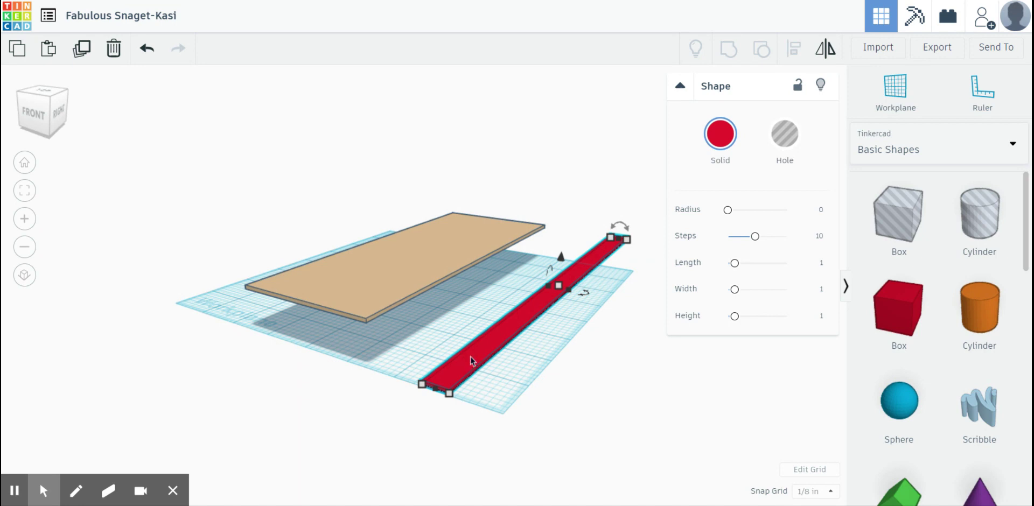
Rotate the red strip 90° so it stands upright on its edge
{"action": "left_click_drag", "start_coordinate": [620, 229], "coordinate": [644, 268]}
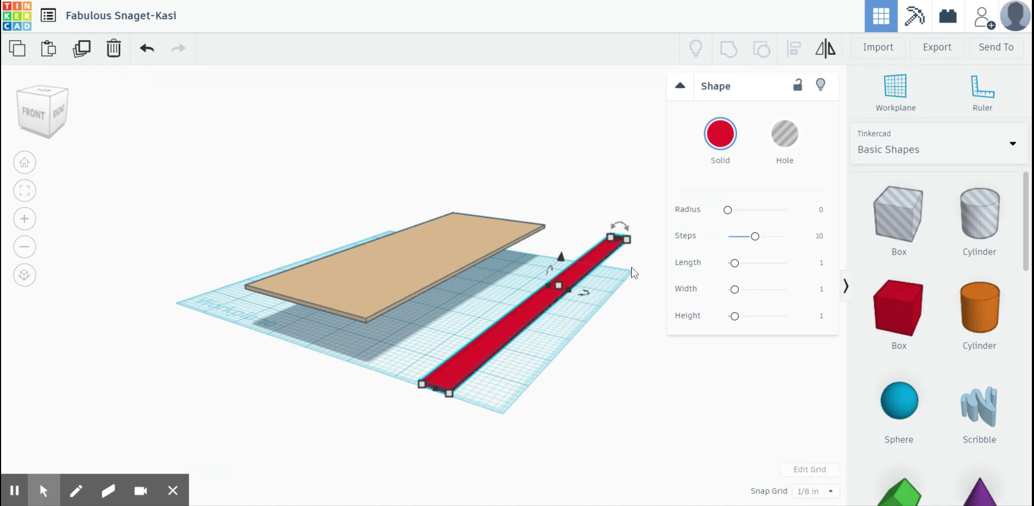
{"action": "left_click", "coordinate": [621, 222]}
{"action": "type", "text": "90"}
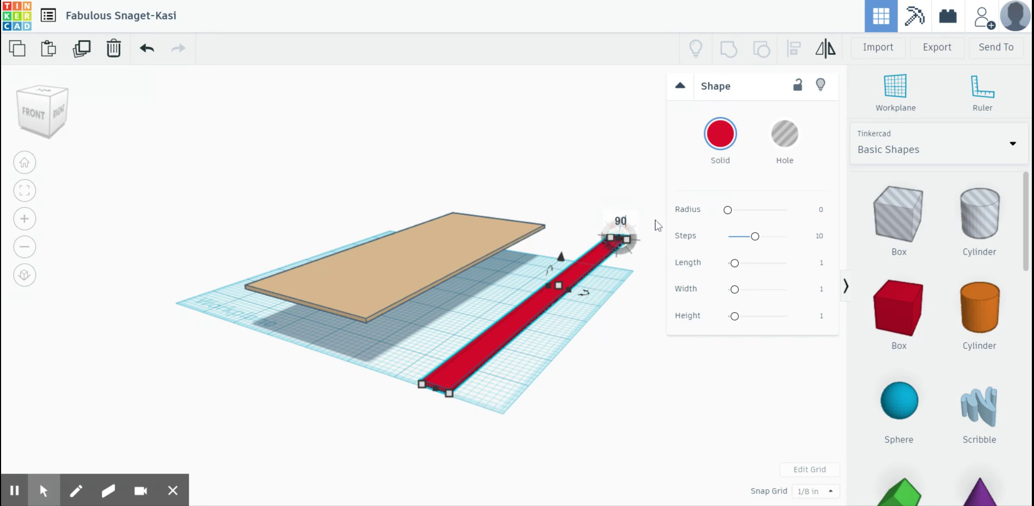
{"action": "key", "text": "Return"}
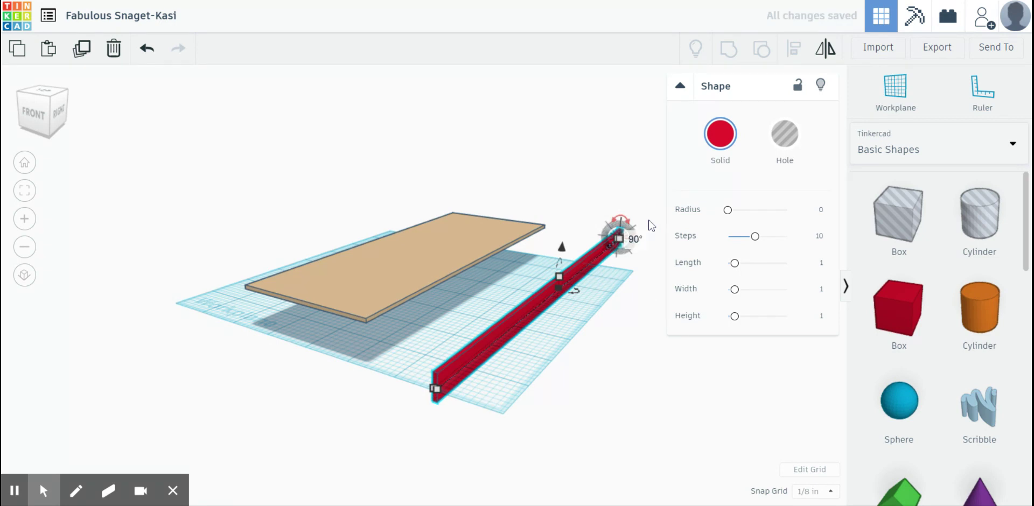
{"action": "left_click", "coordinate": [577, 188]}
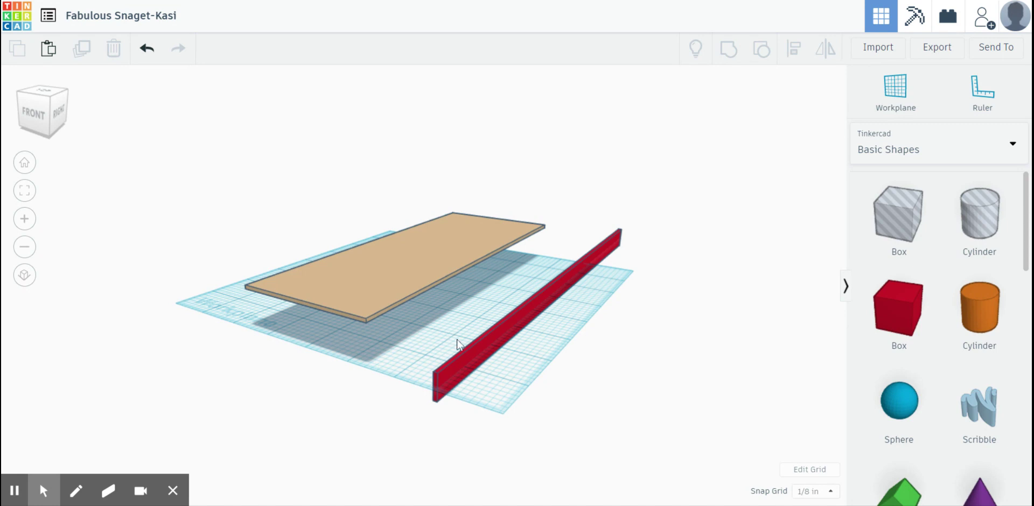
Lift the rail to an elevation of 3, then drag it back down near the workplane
{"action": "left_click", "coordinate": [493, 340]}
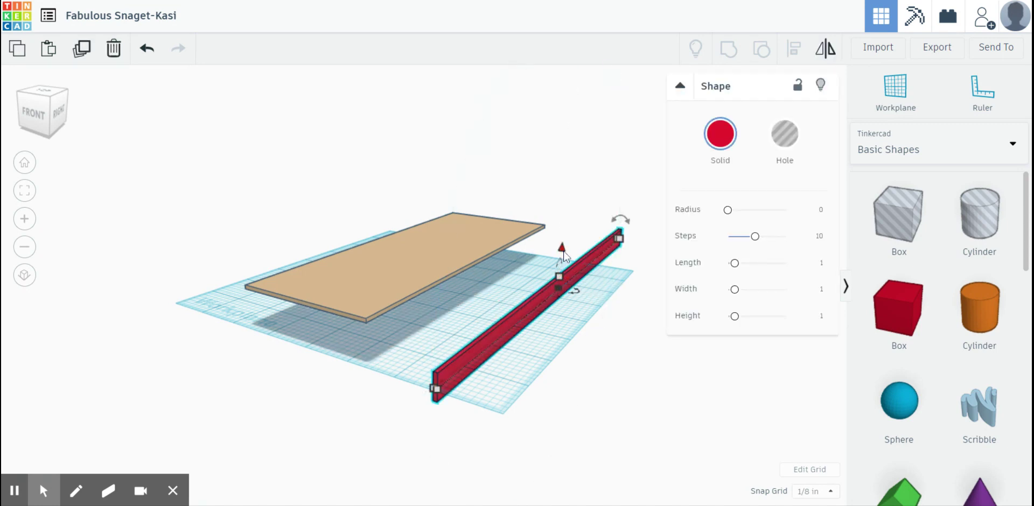
{"action": "left_click_drag", "start_coordinate": [564, 256], "coordinate": [564, 232]}
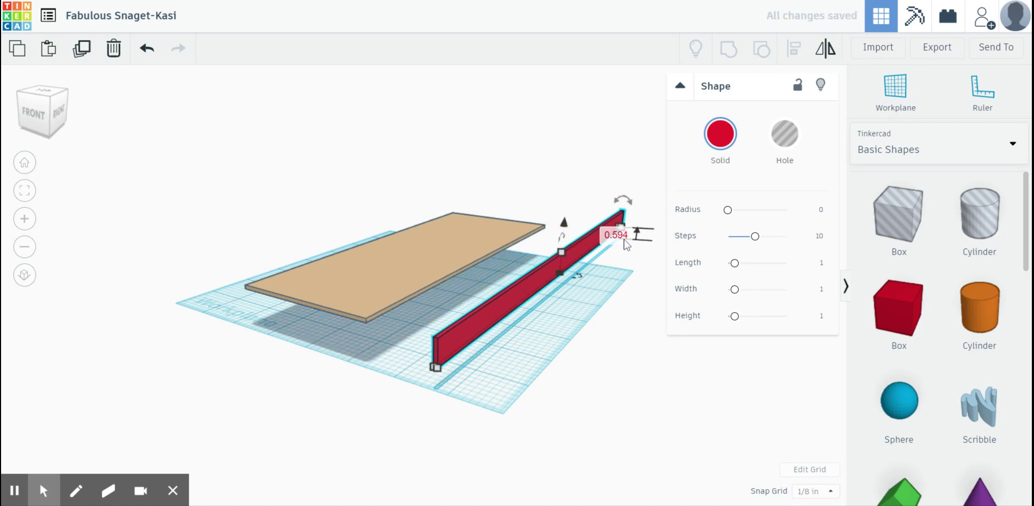
{"action": "left_click", "coordinate": [618, 235]}
{"action": "type", "text": "3/4"}
{"action": "key", "text": "Return"}
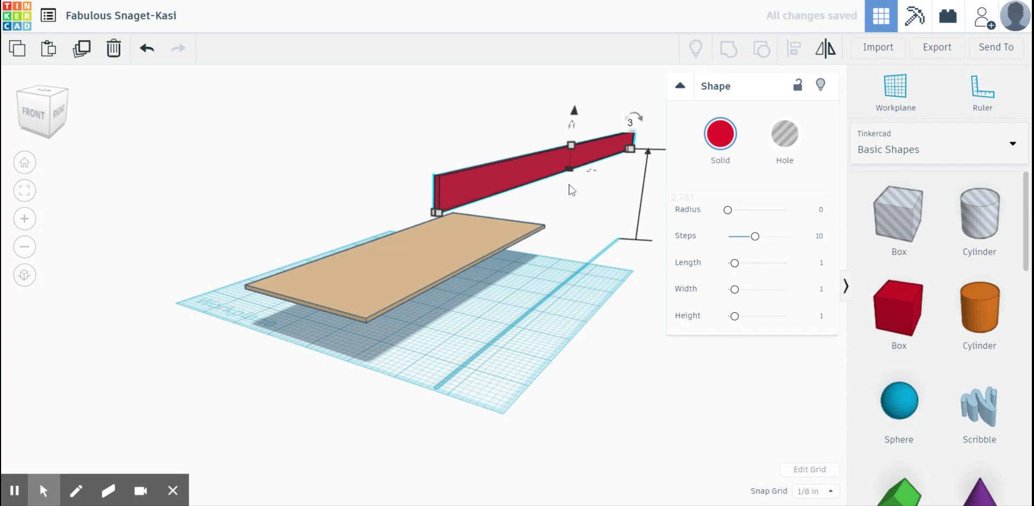
{"action": "left_click_drag", "start_coordinate": [574, 114], "coordinate": [554, 228]}
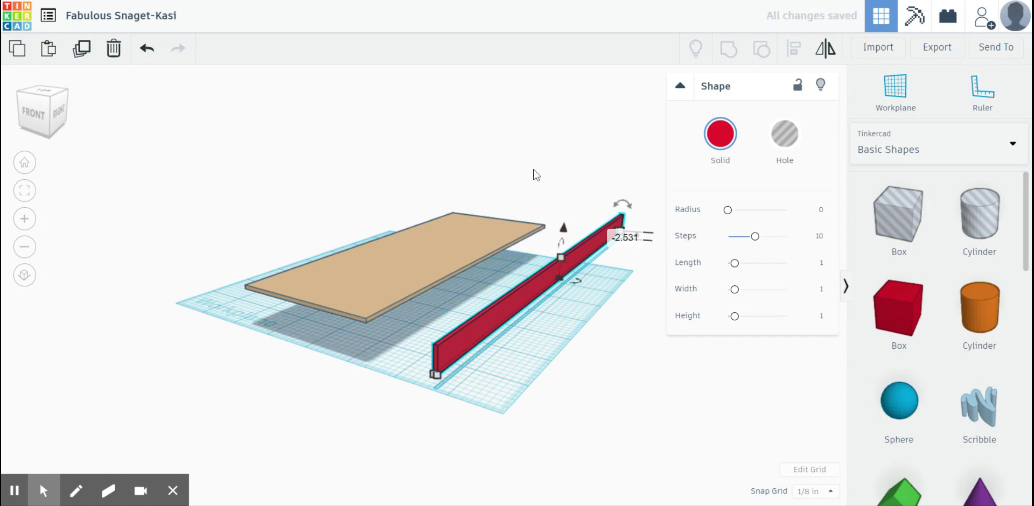
{"action": "left_click", "coordinate": [538, 173]}
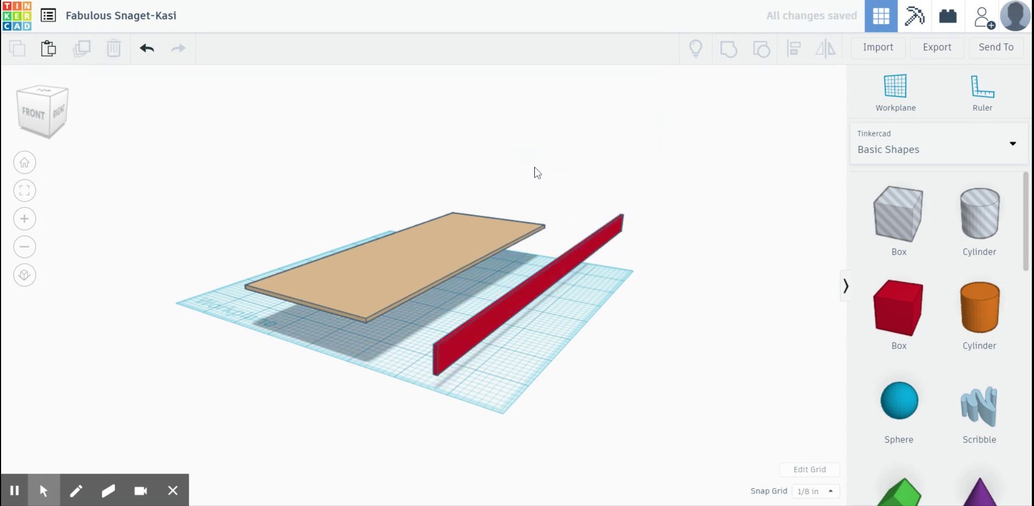
Align the tan plate and red rail so the rail sits flush along the plate's long edge and front ends
{"action": "left_click", "coordinate": [408, 266]}
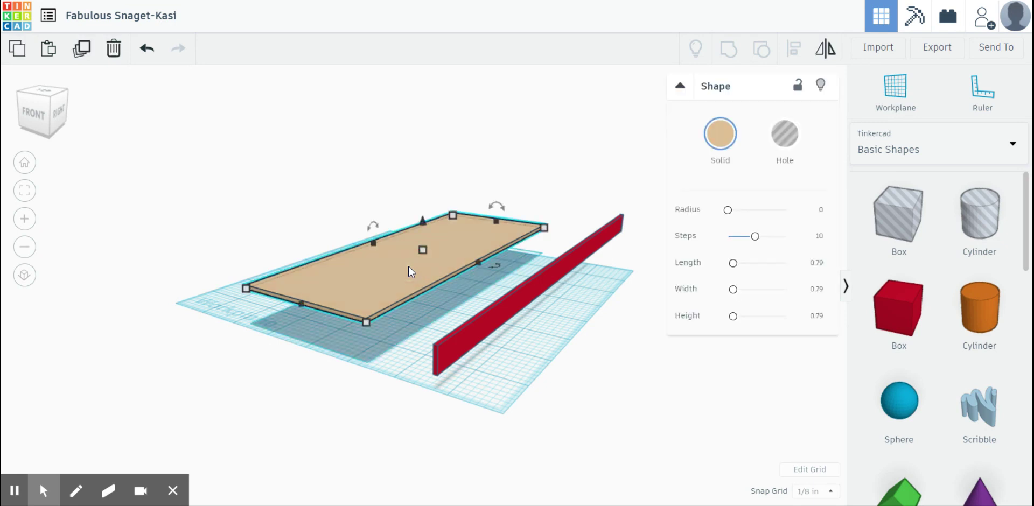
{"action": "left_click", "coordinate": [511, 304], "text": "shift"}
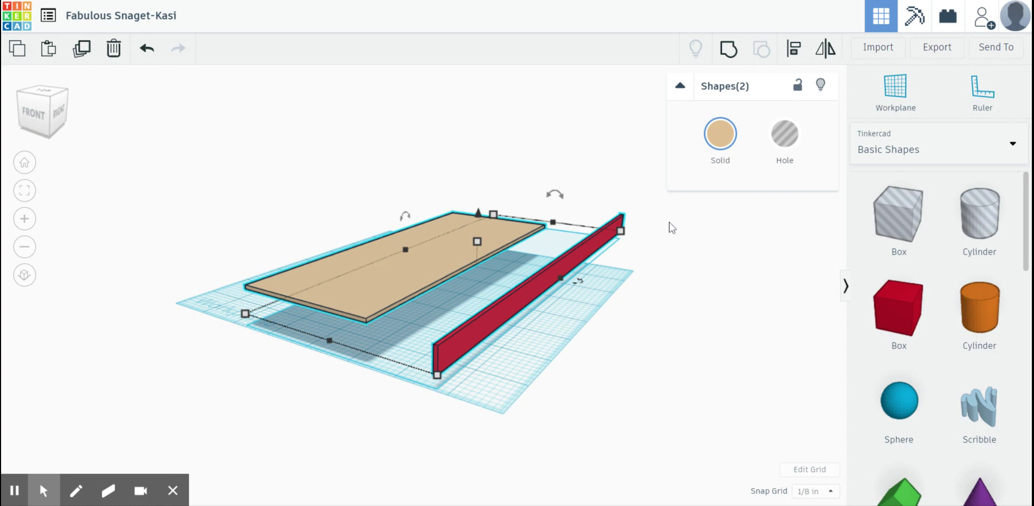
{"action": "left_click", "coordinate": [797, 52]}
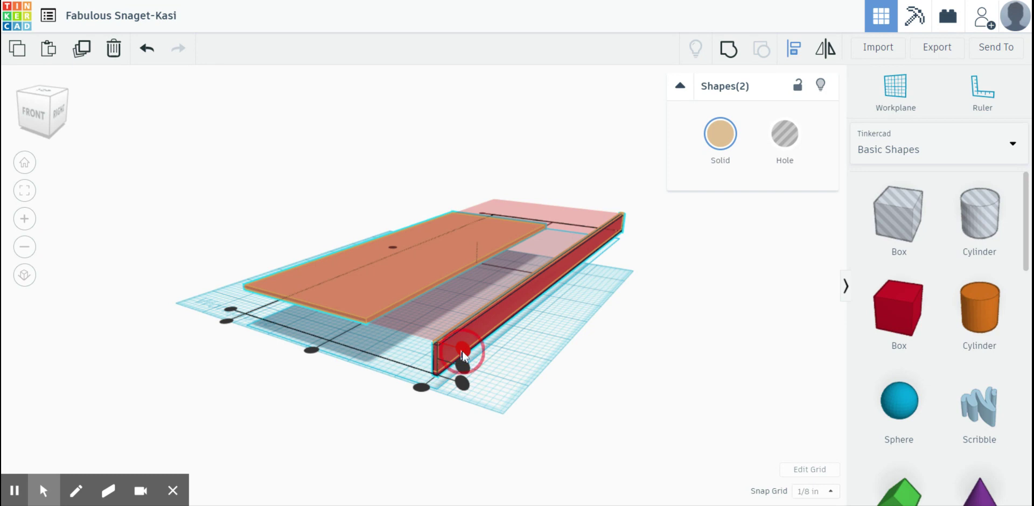
{"action": "left_click", "coordinate": [463, 352]}
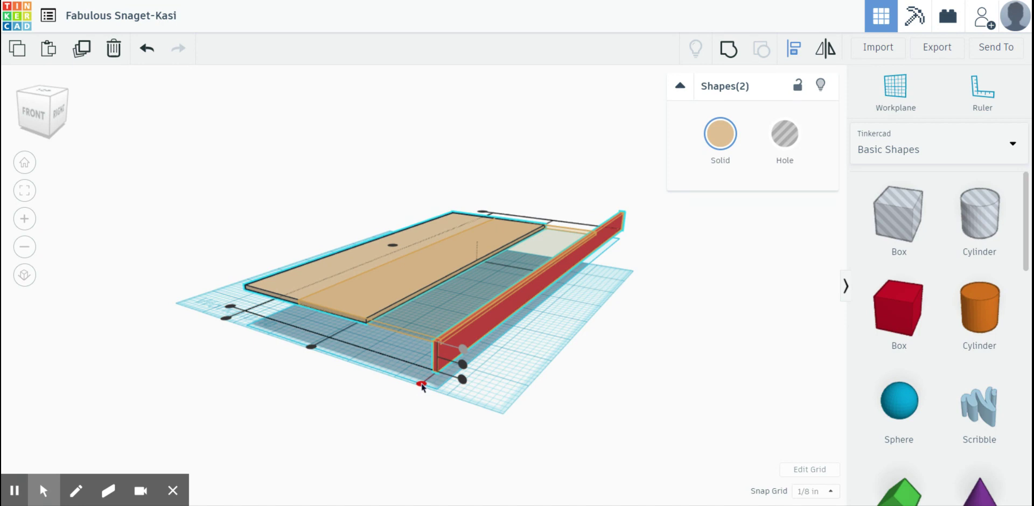
{"action": "left_click", "coordinate": [422, 384]}
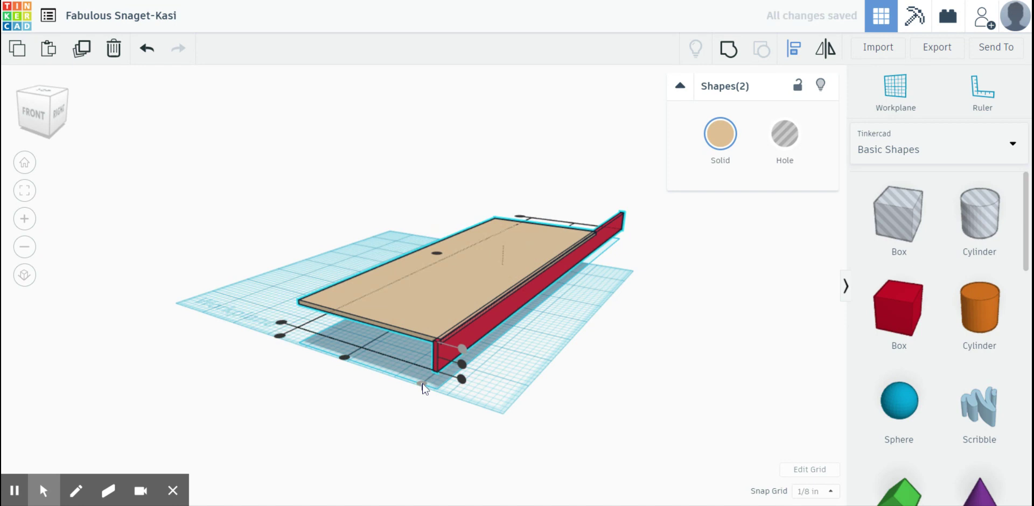
{"action": "right_click_drag", "start_coordinate": [548, 380], "coordinate": [328, 367]}
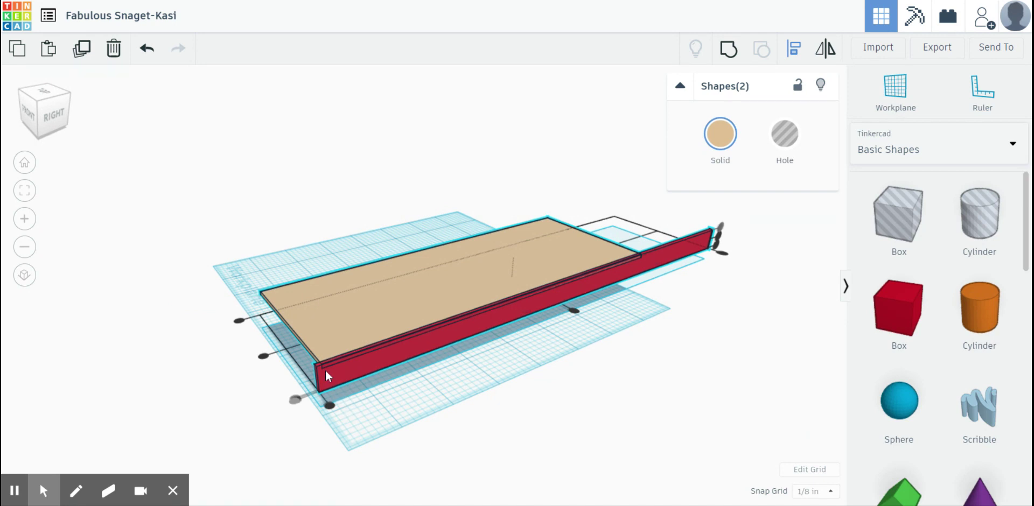
{"action": "left_click", "coordinate": [331, 408]}
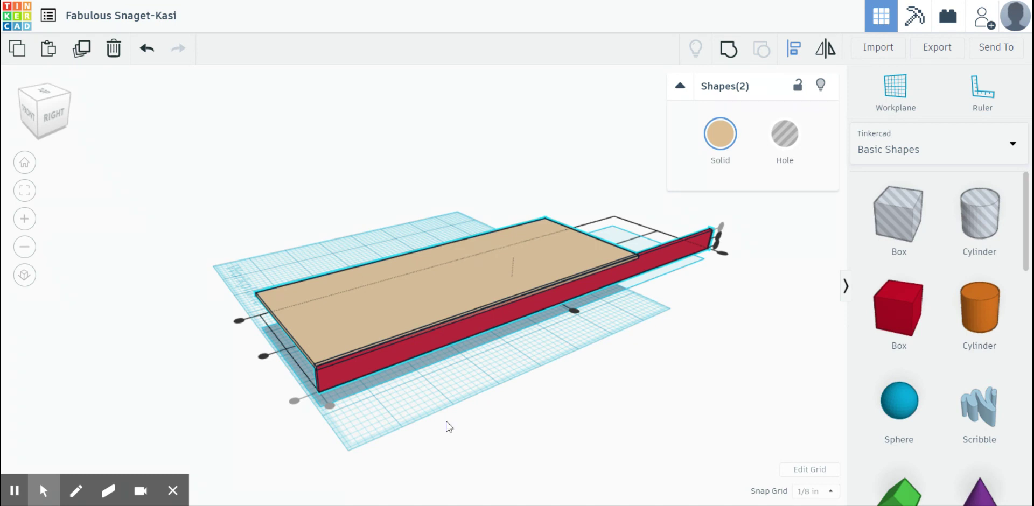
Group the tan plate and red rail into one tan L-shaped piece, then view it from the front
{"action": "left_click", "coordinate": [729, 54]}
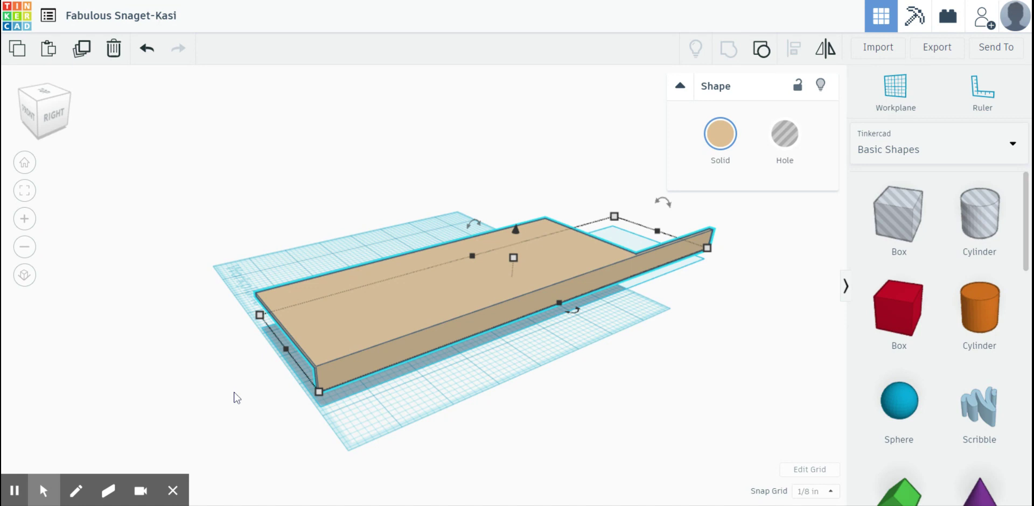
{"action": "left_click", "coordinate": [234, 376]}
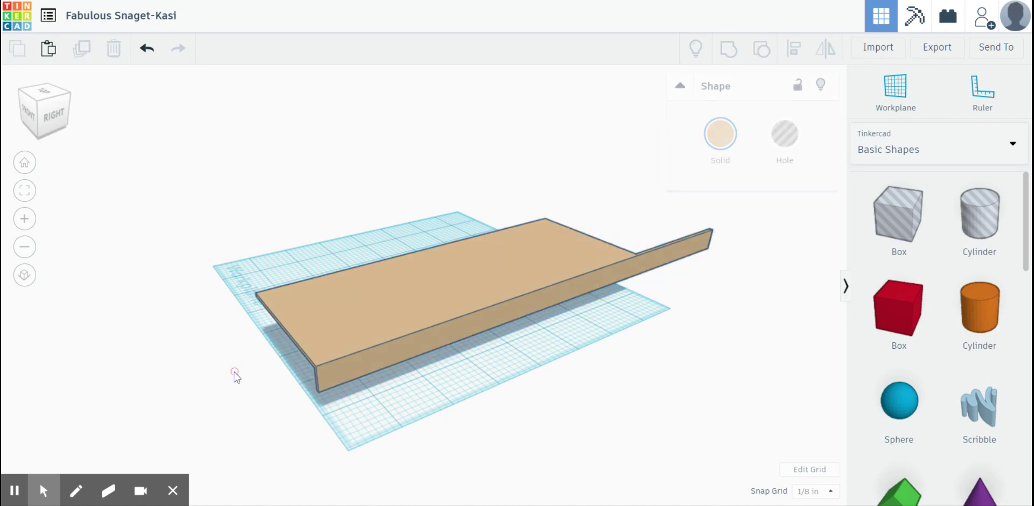
{"action": "right_click_drag", "start_coordinate": [234, 376], "coordinate": [334, 371]}
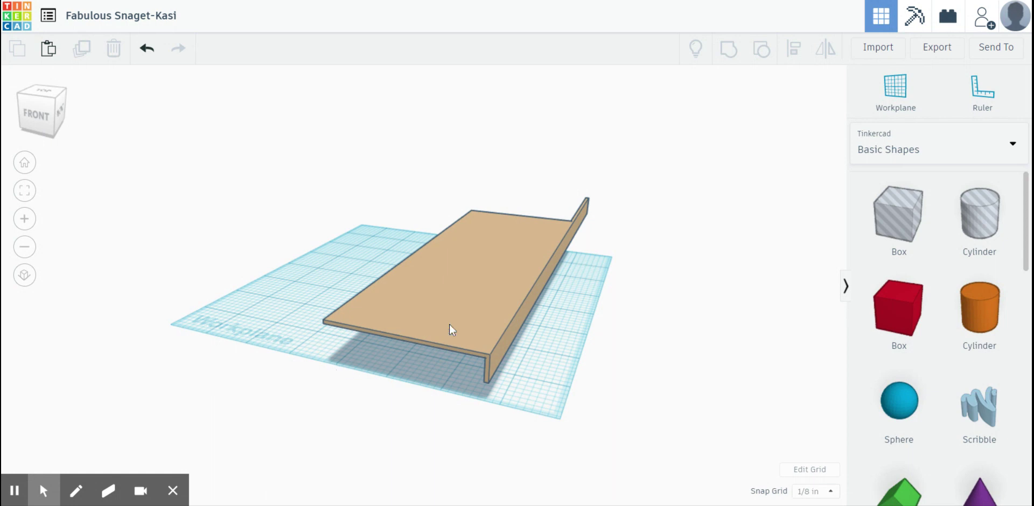
Ungroup the L-shaped piece back into the separate plate and rail
{"action": "left_click", "coordinate": [583, 212]}
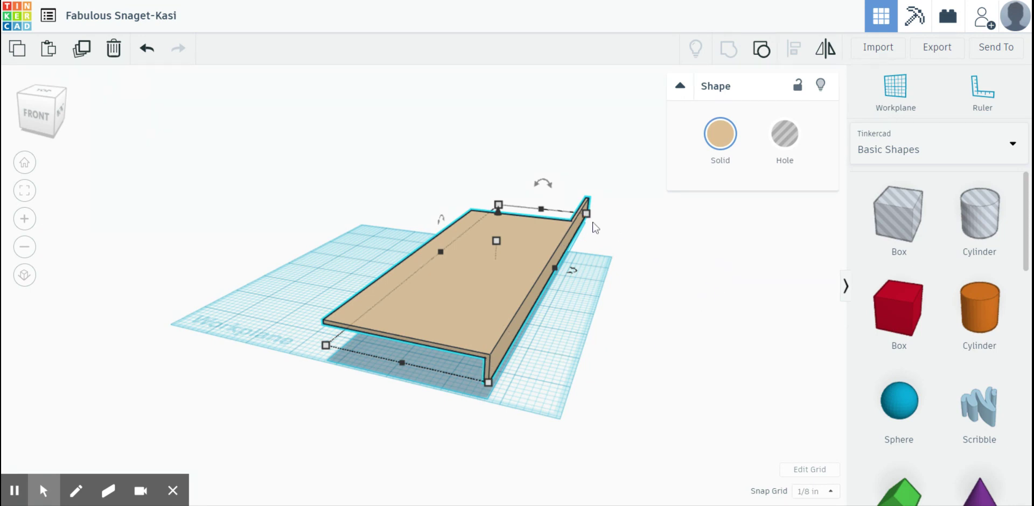
{"action": "left_click", "coordinate": [762, 52]}
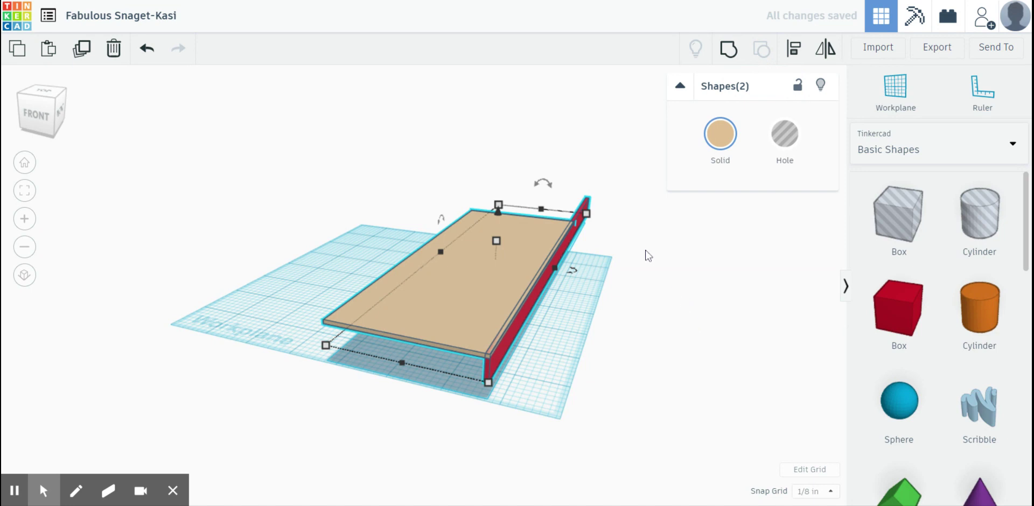
{"action": "left_click", "coordinate": [573, 186]}
Copy and paste the red rail, nudging the copy toward the plate's left edge
{"action": "left_click", "coordinate": [584, 216]}
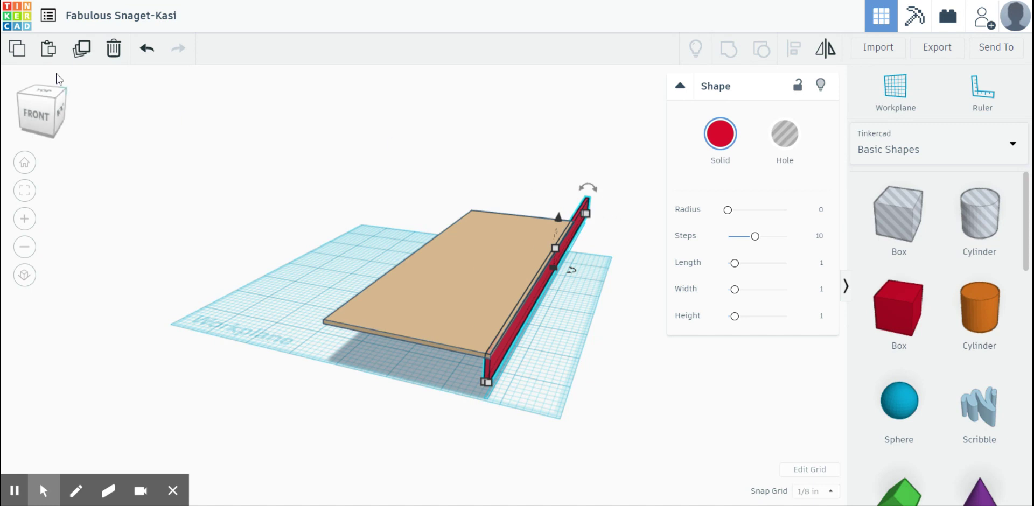
{"action": "left_click", "coordinate": [18, 53]}
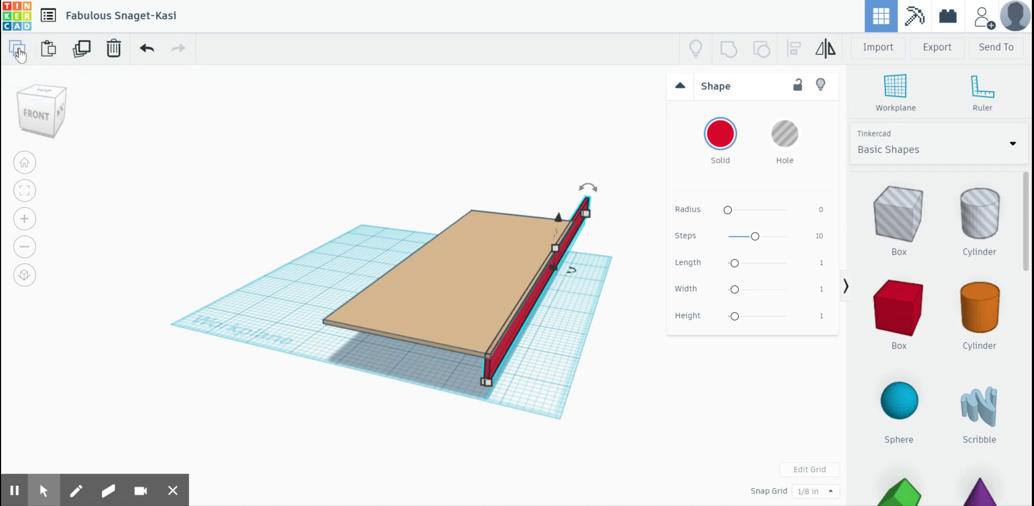
{"action": "left_click", "coordinate": [50, 51]}
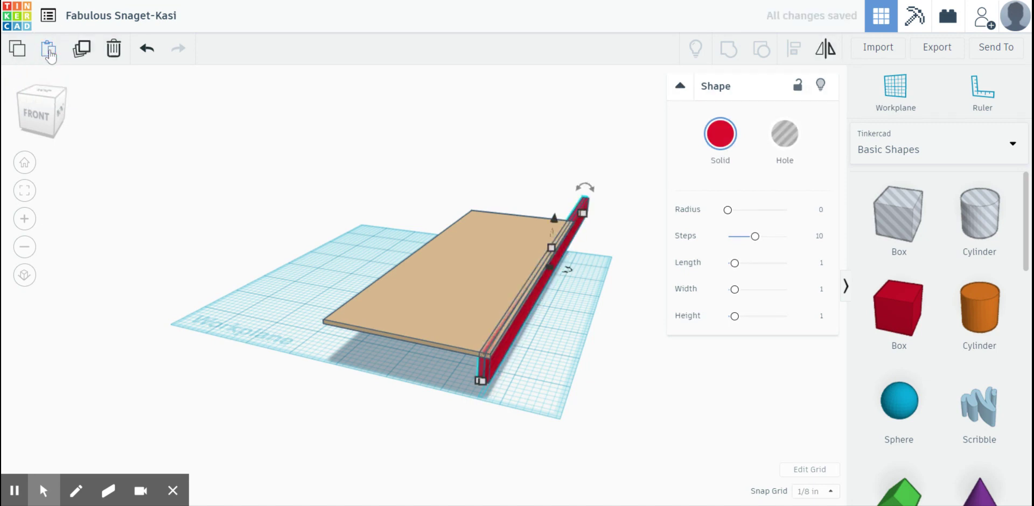
{"action": "key", "text": "Left"}
{"action": "key", "text": "Left"}
{"action": "key", "text": "Left"}
{"action": "key", "text": "Left"}
{"action": "key", "text": "Left"}
{"action": "key", "text": "Left"}
{"action": "key", "text": "Left"}
{"action": "key", "text": "Left"}
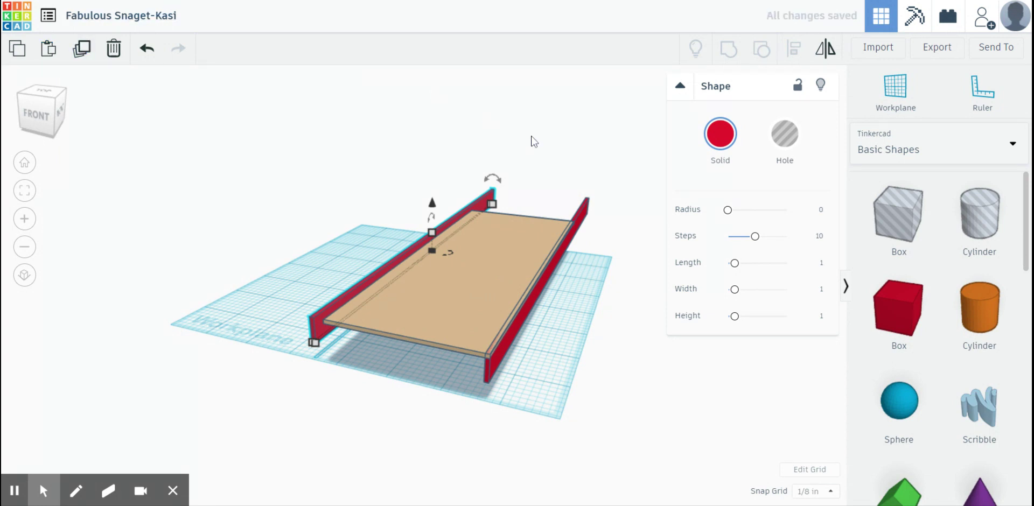
{"action": "left_click", "coordinate": [550, 123]}
{"action": "left_click", "coordinate": [539, 172]}
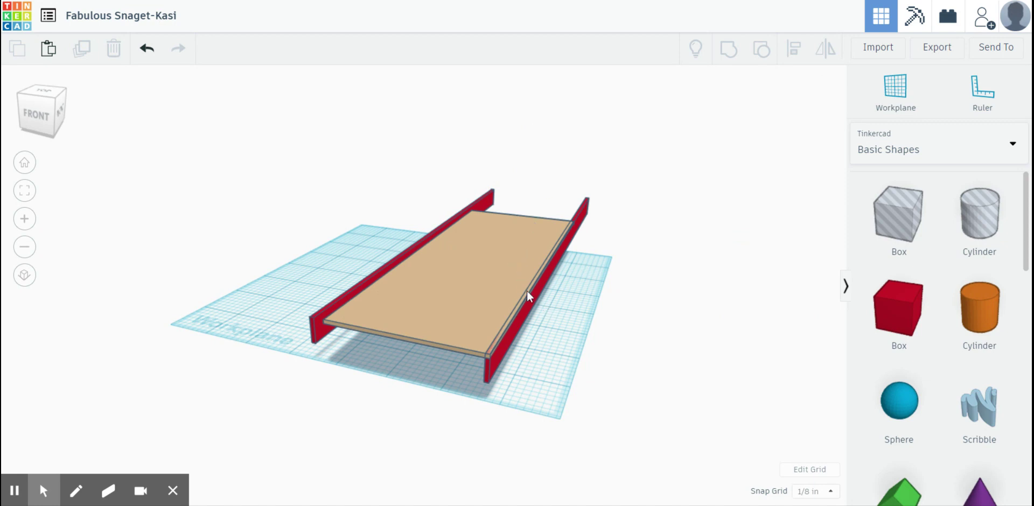
Regroup the tan plate with the right red rail as one piece
{"action": "left_click", "coordinate": [501, 267]}
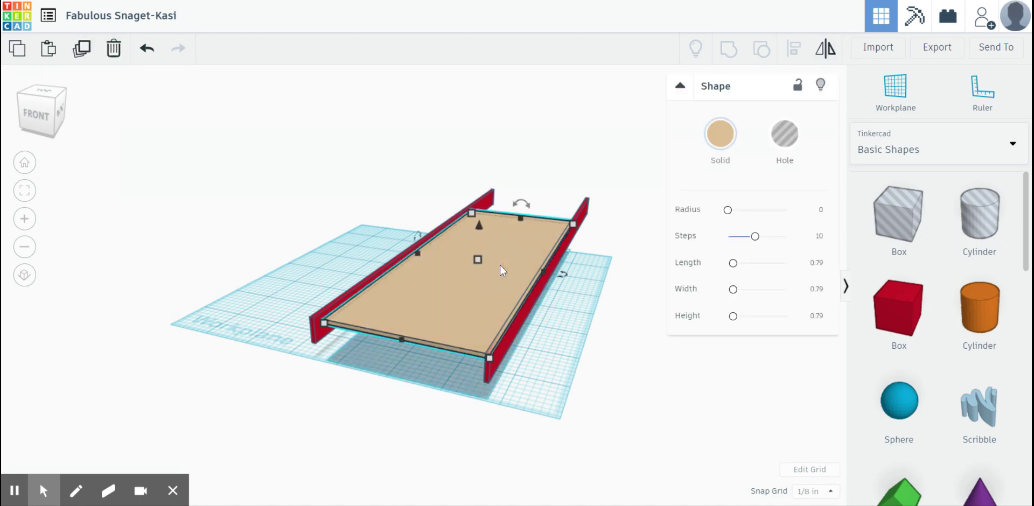
{"action": "left_click", "coordinate": [579, 206], "text": "shift"}
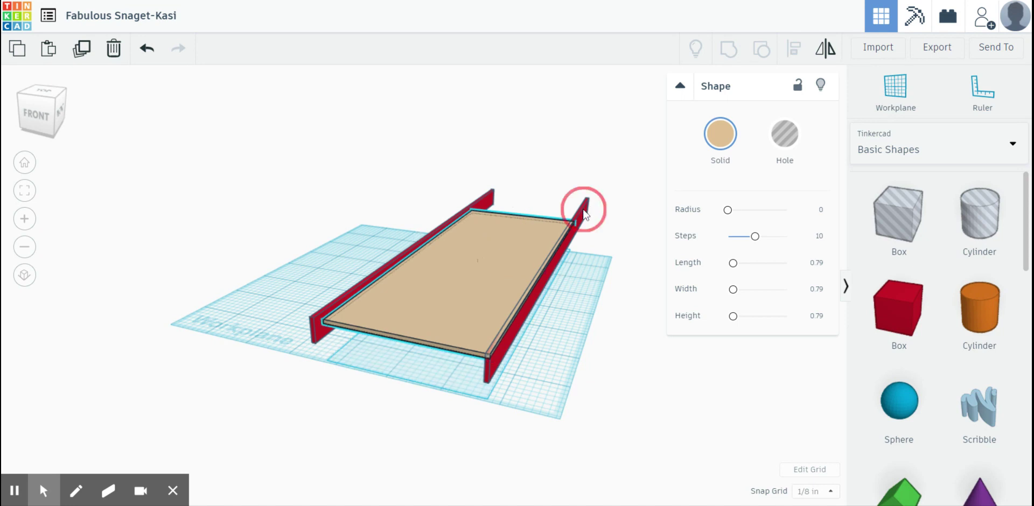
{"action": "left_click", "coordinate": [737, 55]}
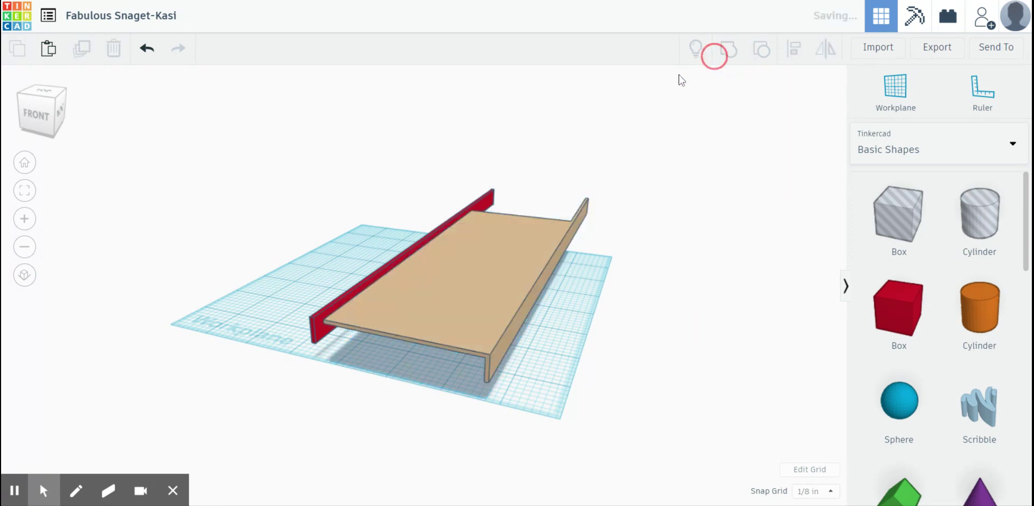
{"action": "left_click", "coordinate": [561, 147]}
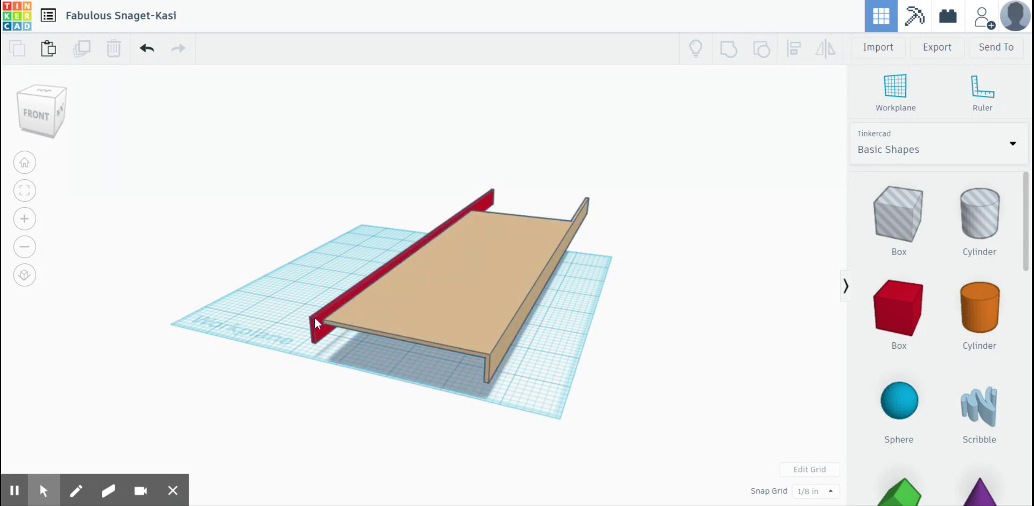
{"action": "left_click", "coordinate": [430, 297]}
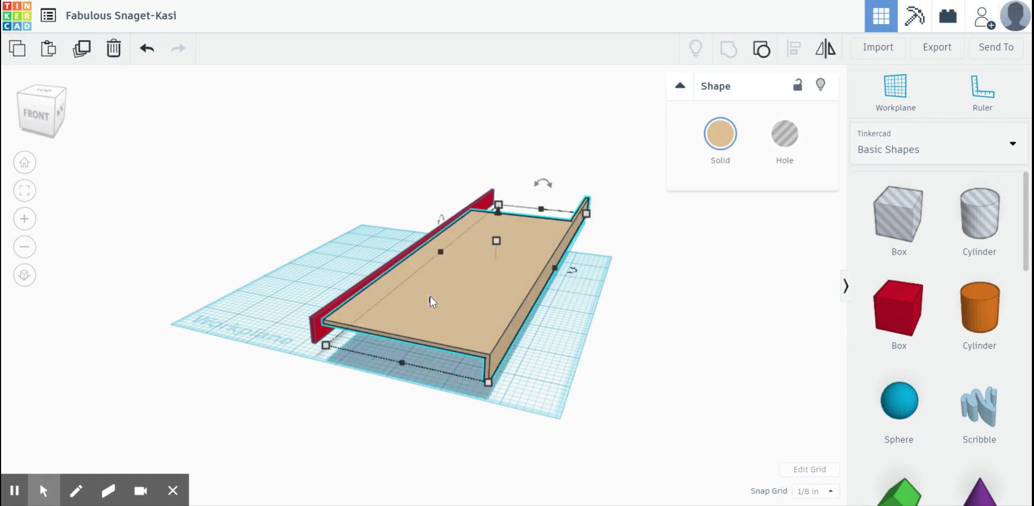
Align the left red rail with the tan piece's ends and flush against its opposite side
{"action": "left_click", "coordinate": [314, 334], "text": "shift"}
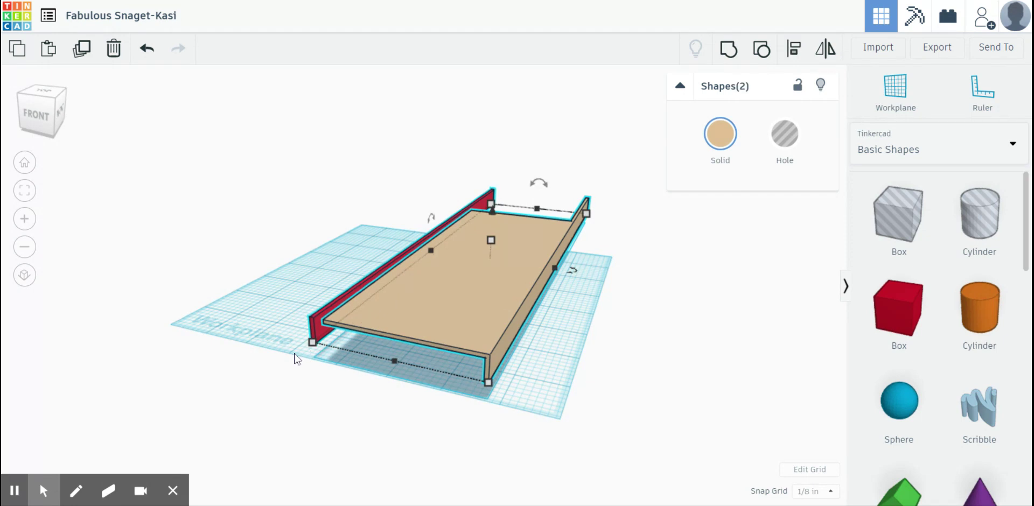
{"action": "left_click", "coordinate": [794, 52]}
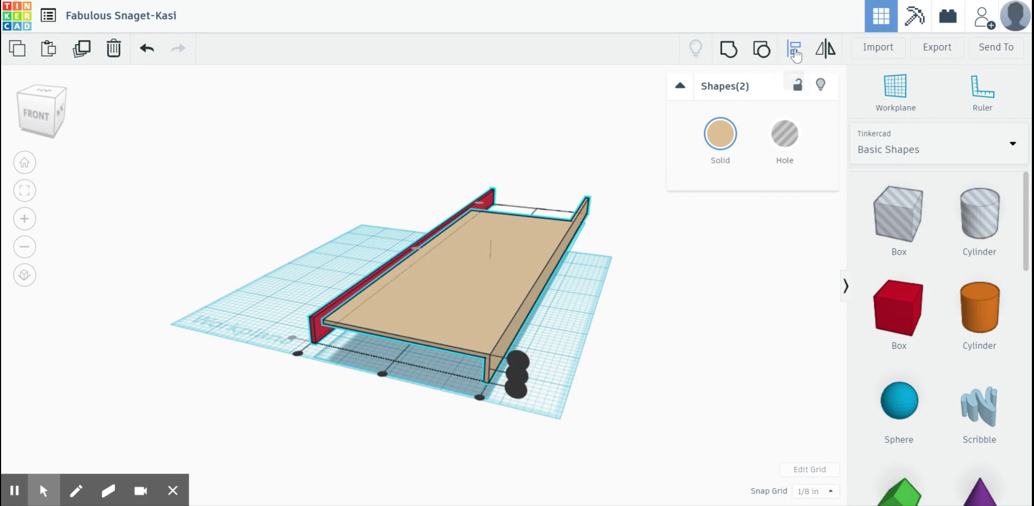
{"action": "left_click", "coordinate": [518, 362]}
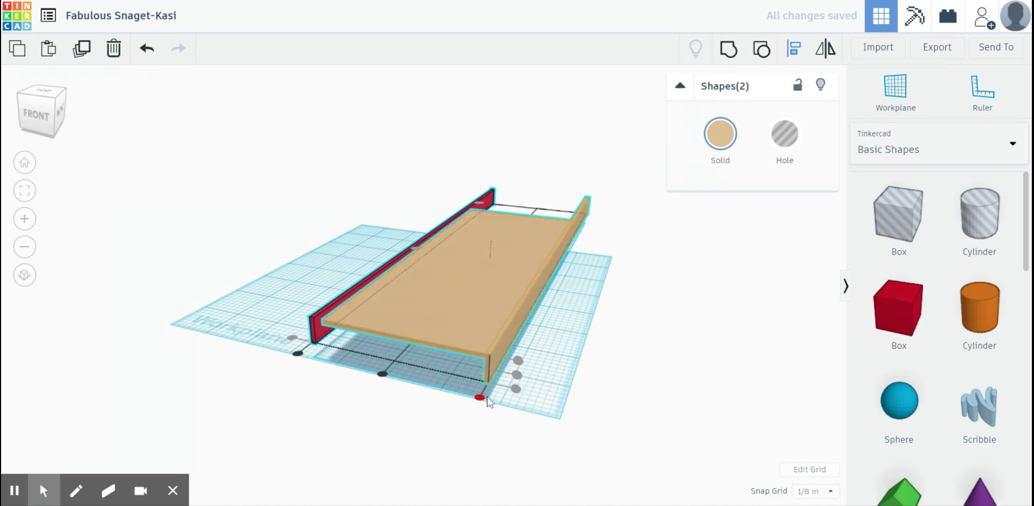
{"action": "left_click", "coordinate": [299, 355]}
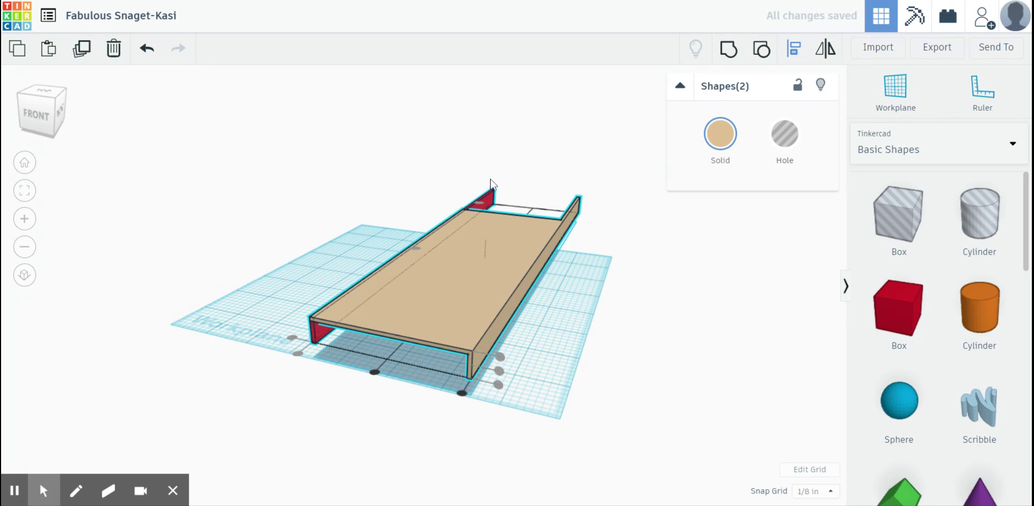
Group the tan piece with the left rail into a single tan U-shaped channel
{"action": "left_click", "coordinate": [734, 60]}
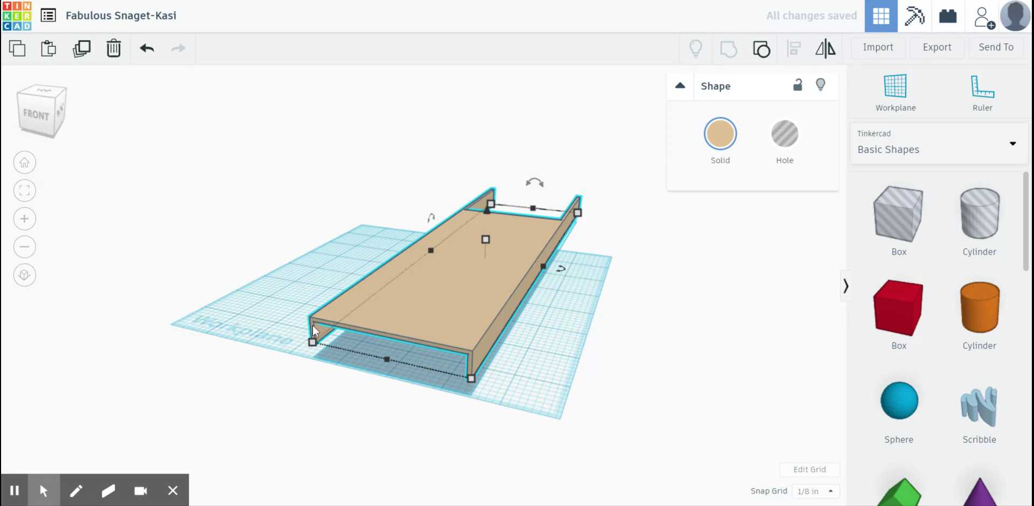
{"action": "left_click", "coordinate": [601, 353]}
{"action": "right_click_drag", "start_coordinate": [574, 327], "coordinate": [537, 330]}
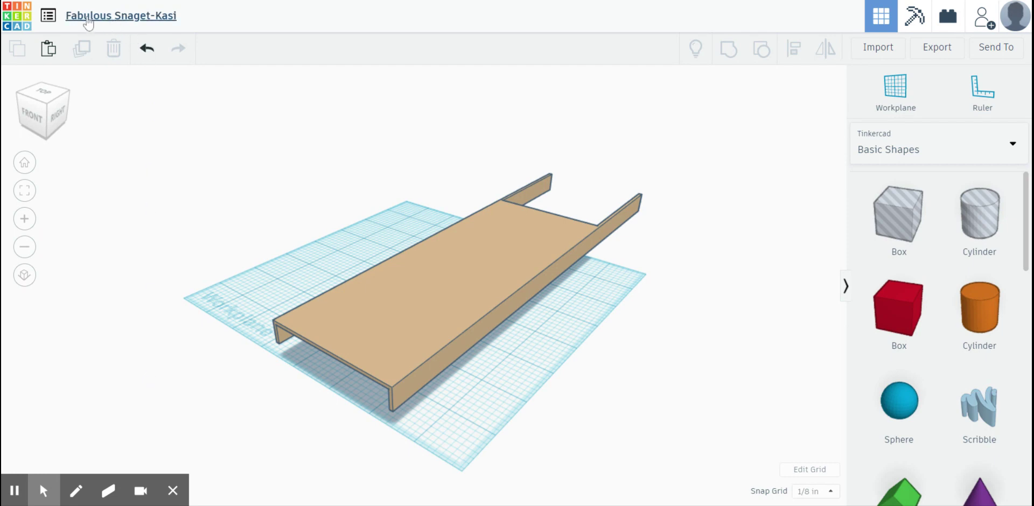
Change the design's title to 'Skimmer Example'
{"action": "left_click", "coordinate": [114, 21]}
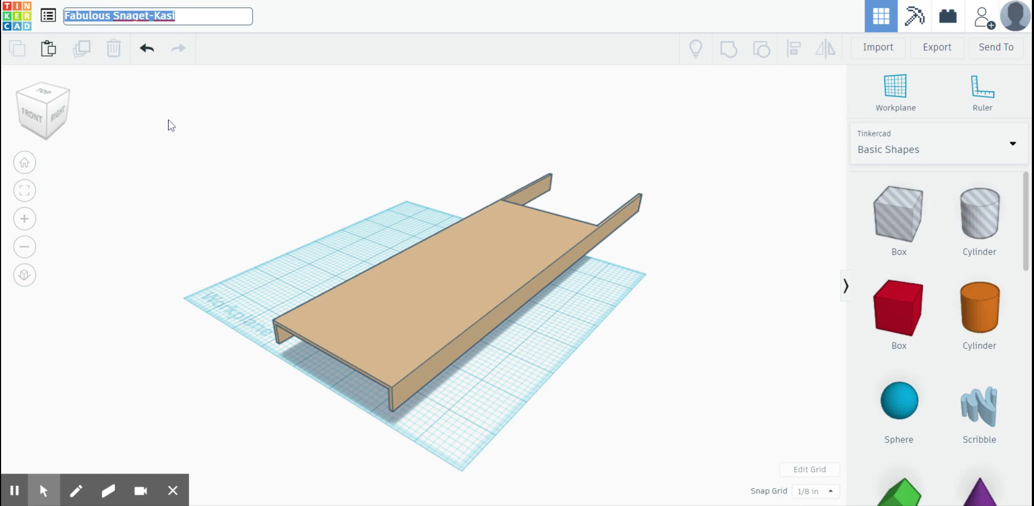
{"action": "type", "text": "Skimmer "}
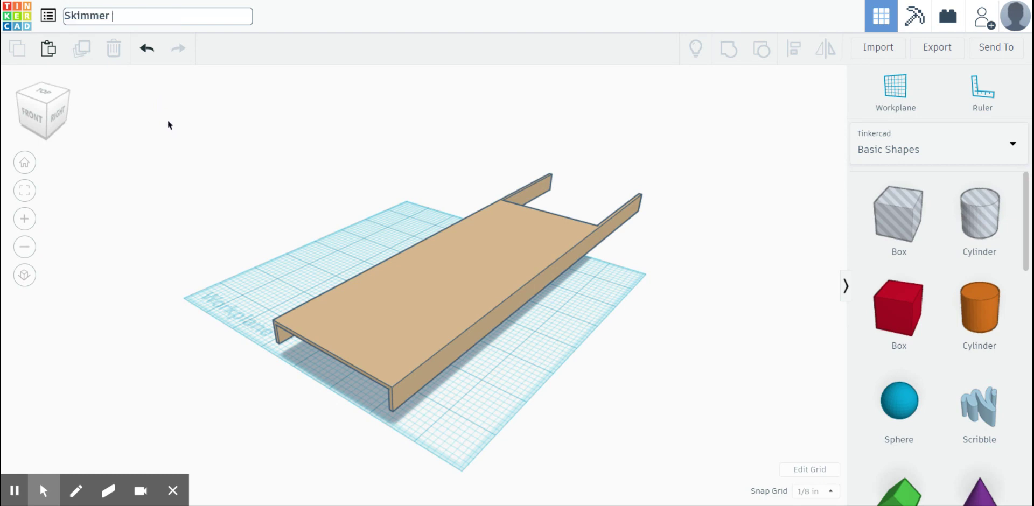
{"action": "type", "text": "Example"}
{"action": "left_click", "coordinate": [271, 18]}
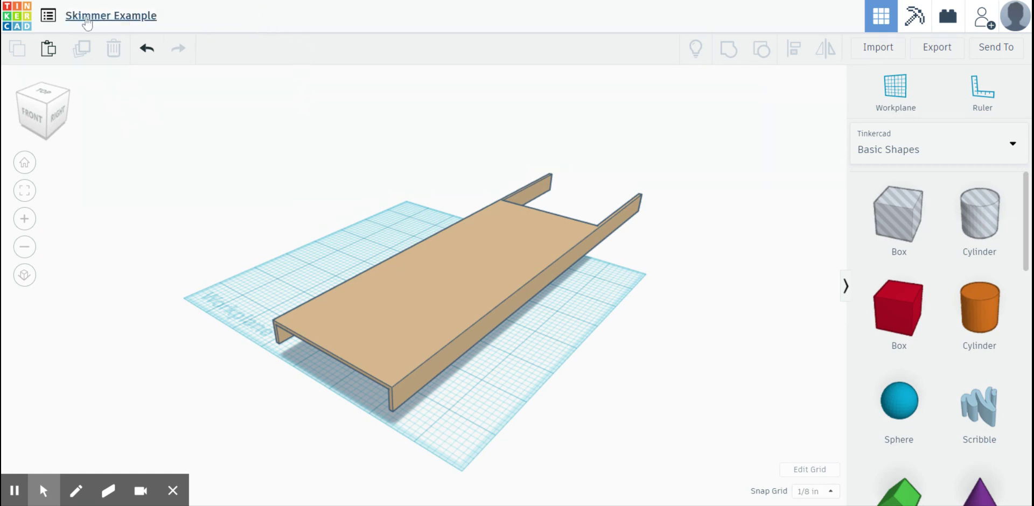